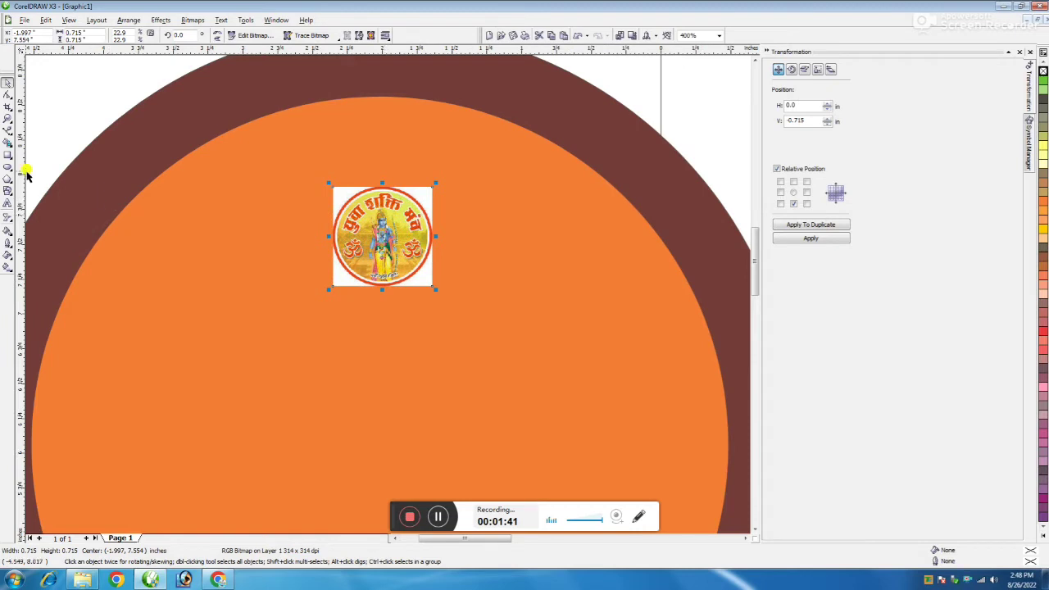
# Step: Draw a circle about 0.715 in across over the logo bitmap and PowerClip the logo inside it
pyautogui.click(7, 165)
pyautogui.moveTo(335, 188); pyautogui.dragTo(436, 288)
pyautogui.click(7, 82)
pyautogui.moveTo(416, 192); pyautogui.dragTo(348, 194)
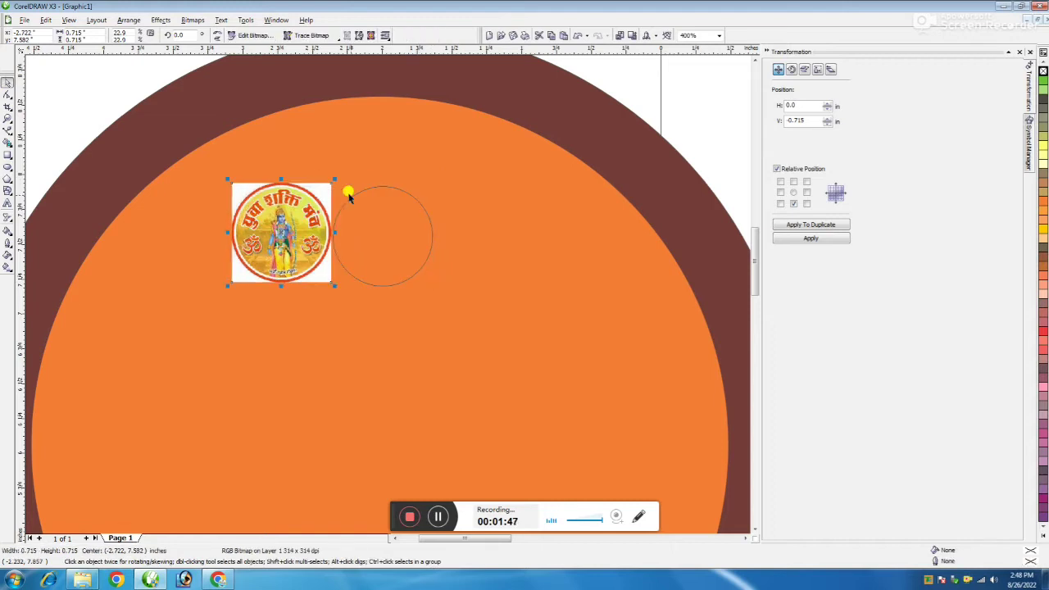
pyautogui.click(161, 19)
pyautogui.moveTo(192, 163)
pyautogui.click(250, 165)
pyautogui.click(374, 221)
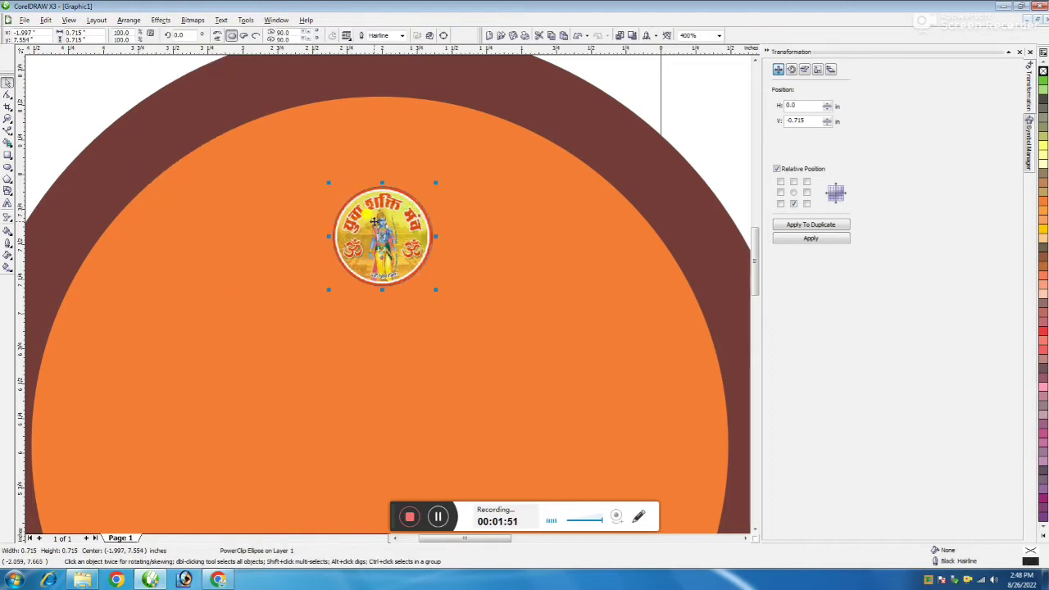
# Step: Give the clipped logo circle a 1.0 pt white outline and a white fill
pyautogui.click(401, 35)
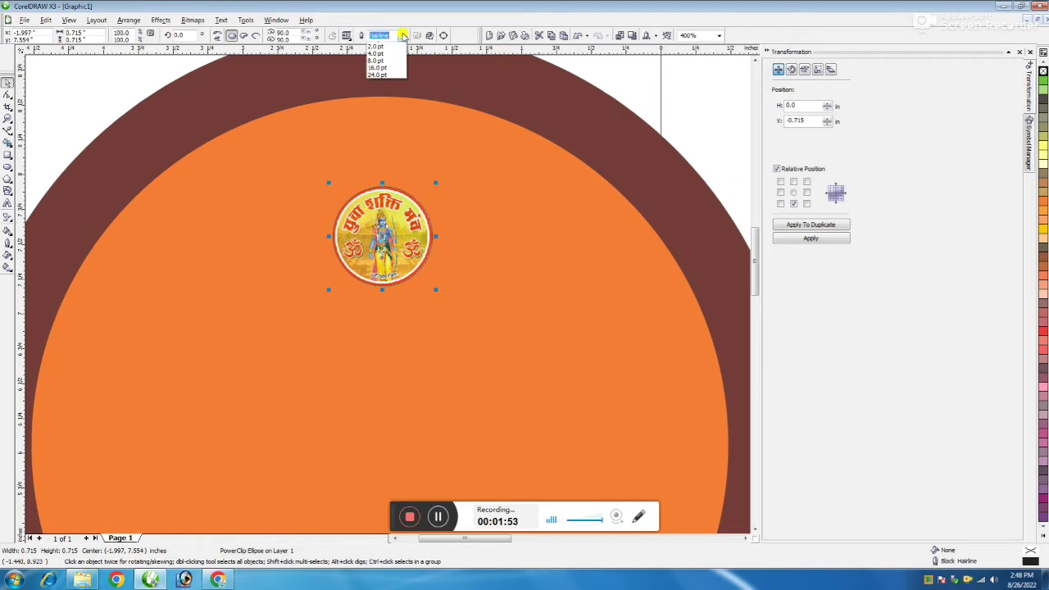
pyautogui.click(384, 67)
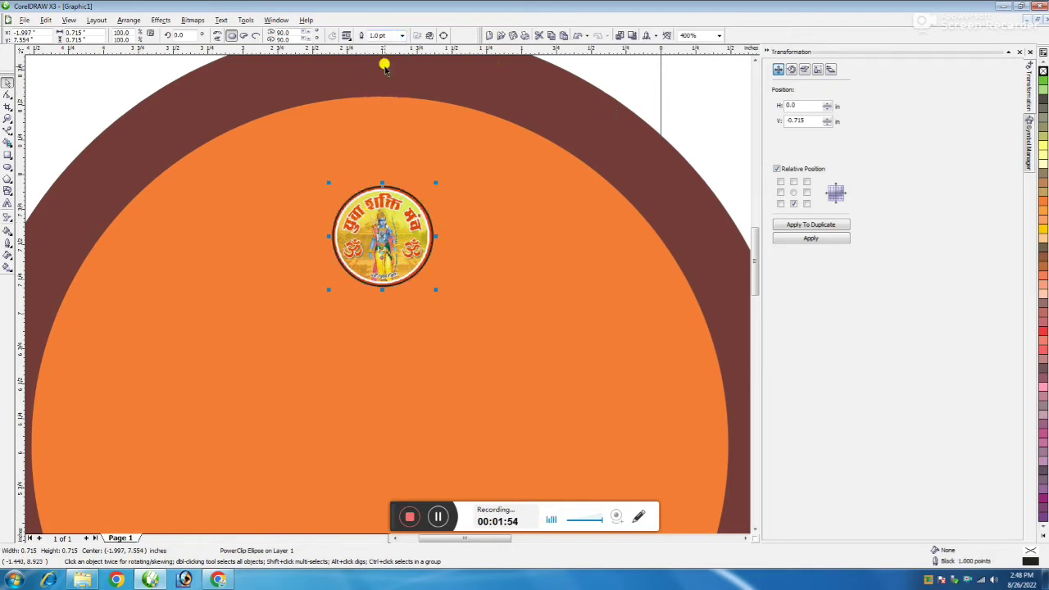
pyautogui.rightClick(1043, 164)
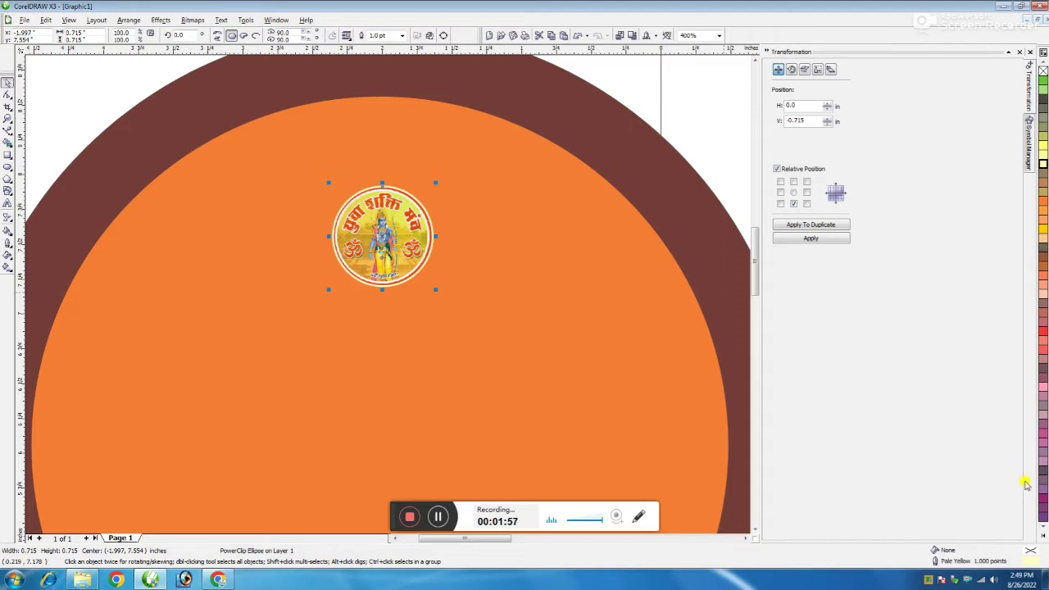
pyautogui.click(1043, 532)
pyautogui.rightClick(1030, 166)
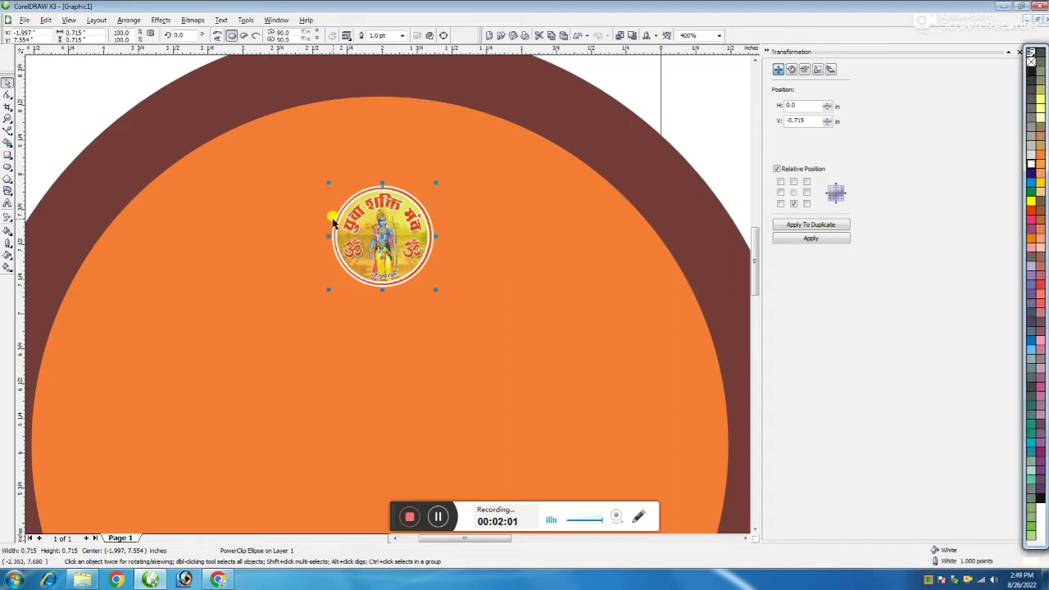
# Step: Enlarge the clipped logo and centre it horizontally near the top of the orange circle
pyautogui.press('F3')
pyautogui.moveTo(293, 238); pyautogui.dragTo(444, 322)
pyautogui.moveTo(400, 279); pyautogui.dragTo(409, 251)
pyautogui.click(416, 348)
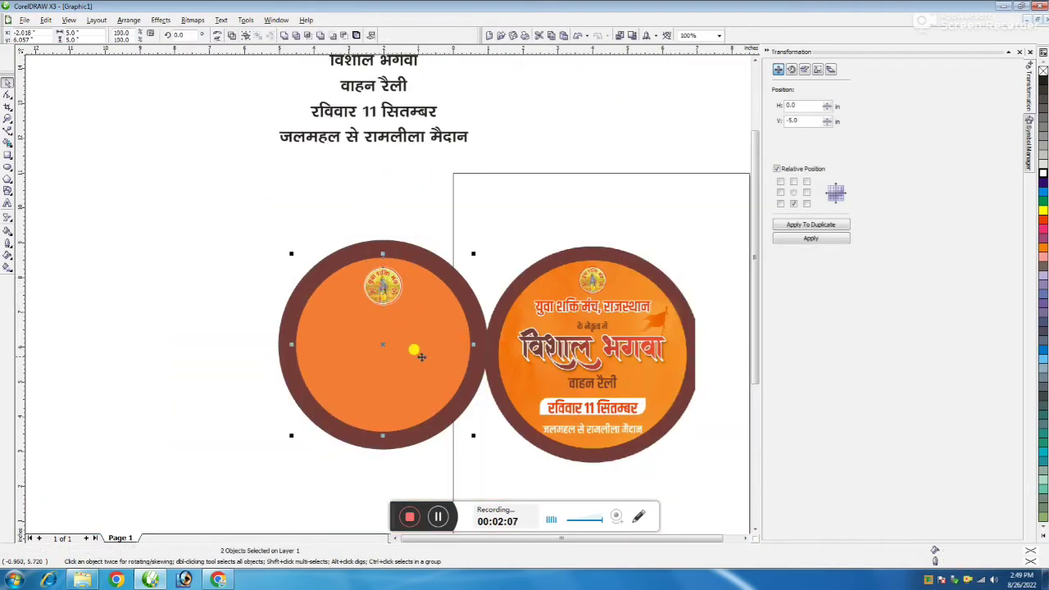
pyautogui.click(203, 296)
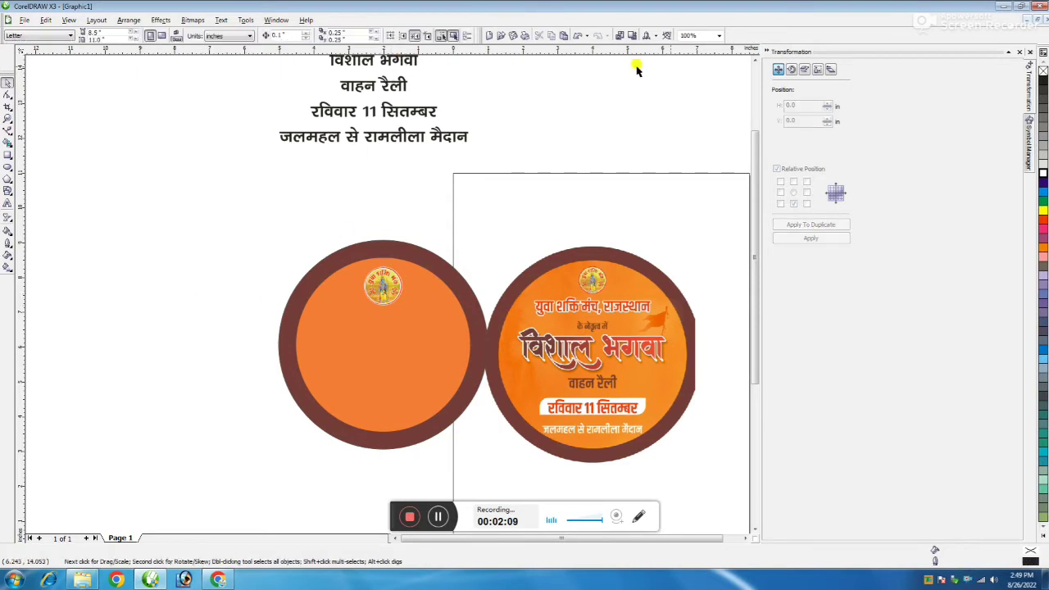
# Step: Move the whole block of Hindi text lines from above the plain orange badge to its outer side
pyautogui.moveTo(751, 149); pyautogui.dragTo(738, 129)
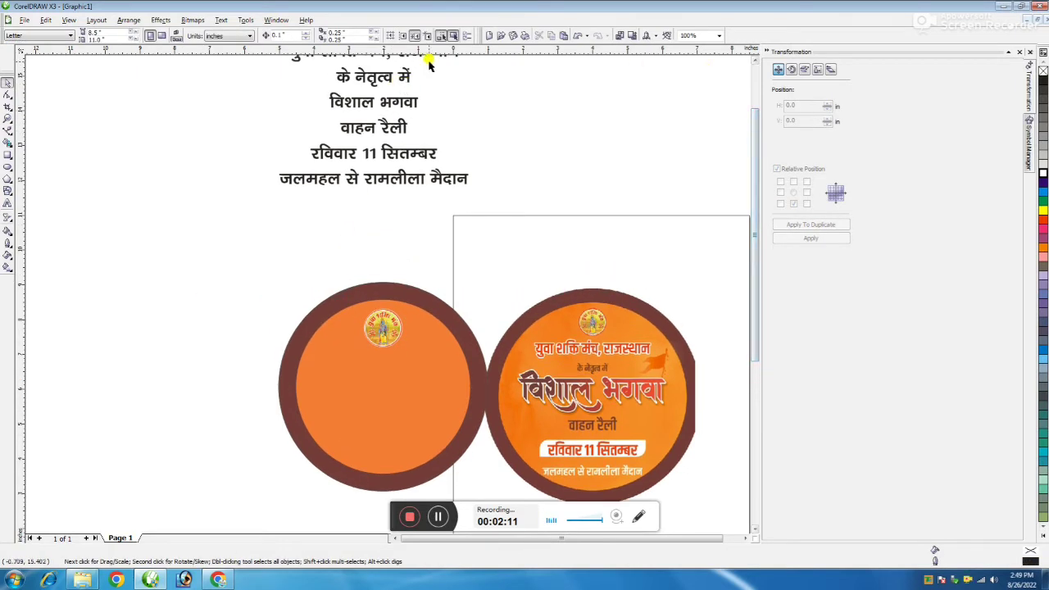
pyautogui.press('F3')
pyautogui.moveTo(248, 220); pyautogui.dragTo(419, 344)
pyautogui.moveTo(311, 300); pyautogui.dragTo(245, 422)
pyautogui.moveTo(256, 220); pyautogui.dragTo(431, 330)
pyautogui.moveTo(316, 279); pyautogui.dragTo(246, 419)
# Step: Place the line "युवा शक्ति मंच, राजस्थान" under the logo on the orange circle and scale it down to about 33.7 pt
pyautogui.scroll(1, 248, 420)
pyautogui.click(384, 164)
pyautogui.moveTo(345, 236); pyautogui.dragTo(522, 269)
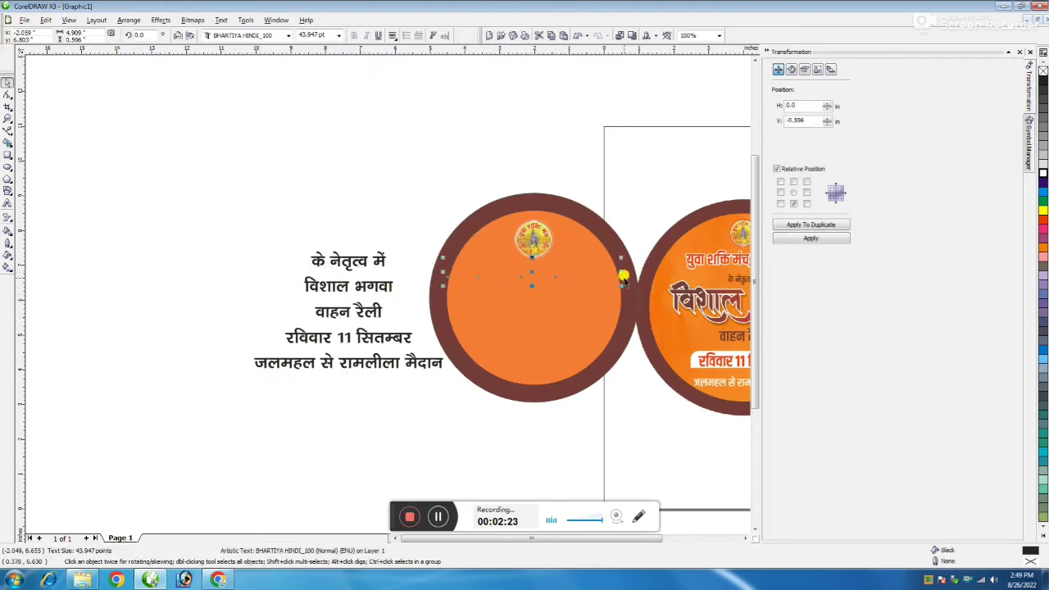
pyautogui.moveTo(618, 279); pyautogui.dragTo(601, 284)
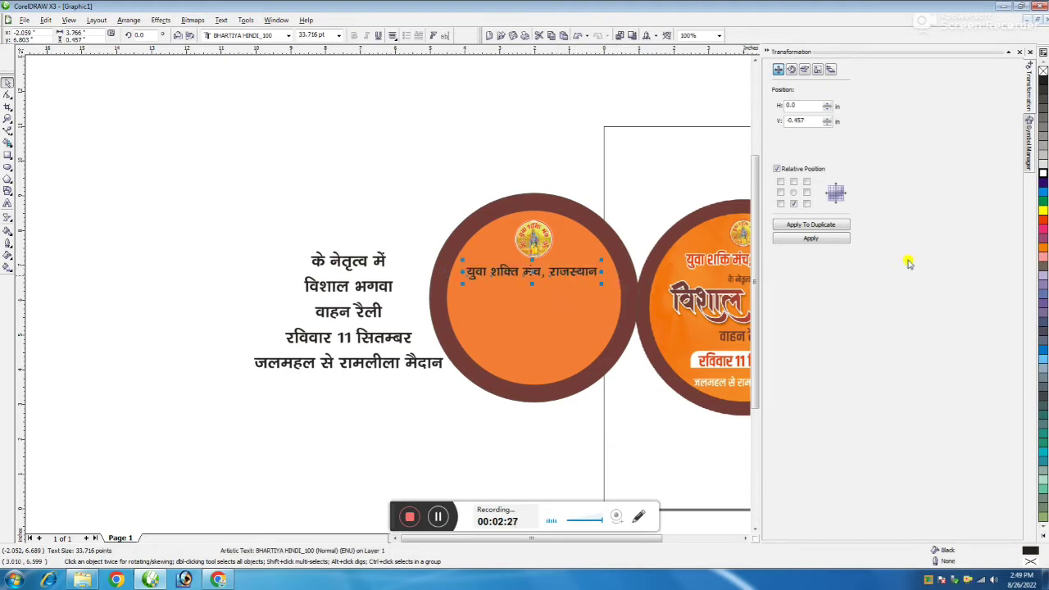
# Step: Fill the heading below the logo red and add a 1.0 pt outline with rounded corners, behind fill and scaling with the image
pyautogui.click(1044, 219)
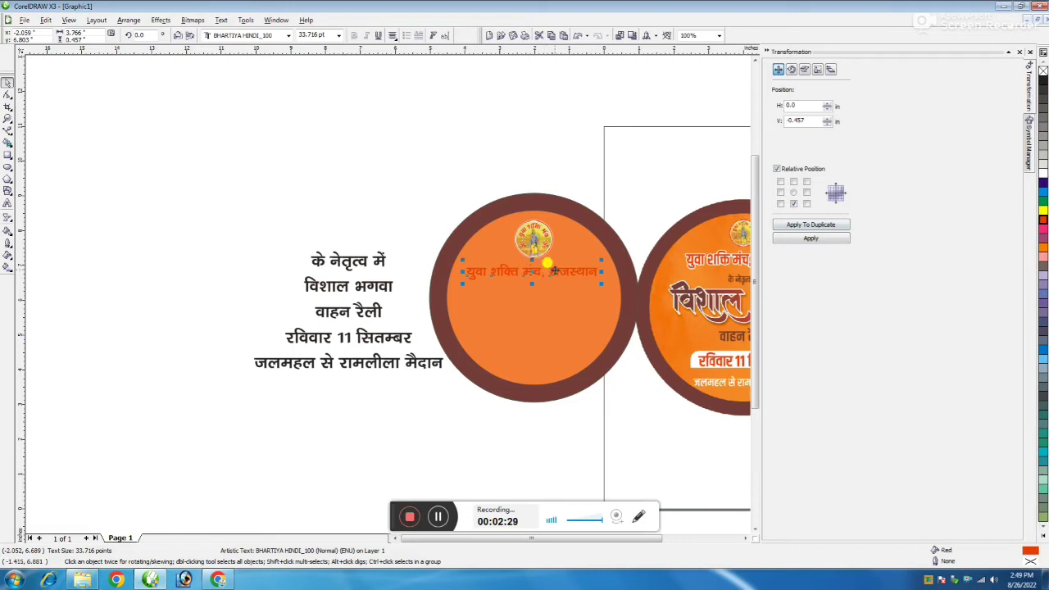
pyautogui.press('F12')
pyautogui.click(464, 232)
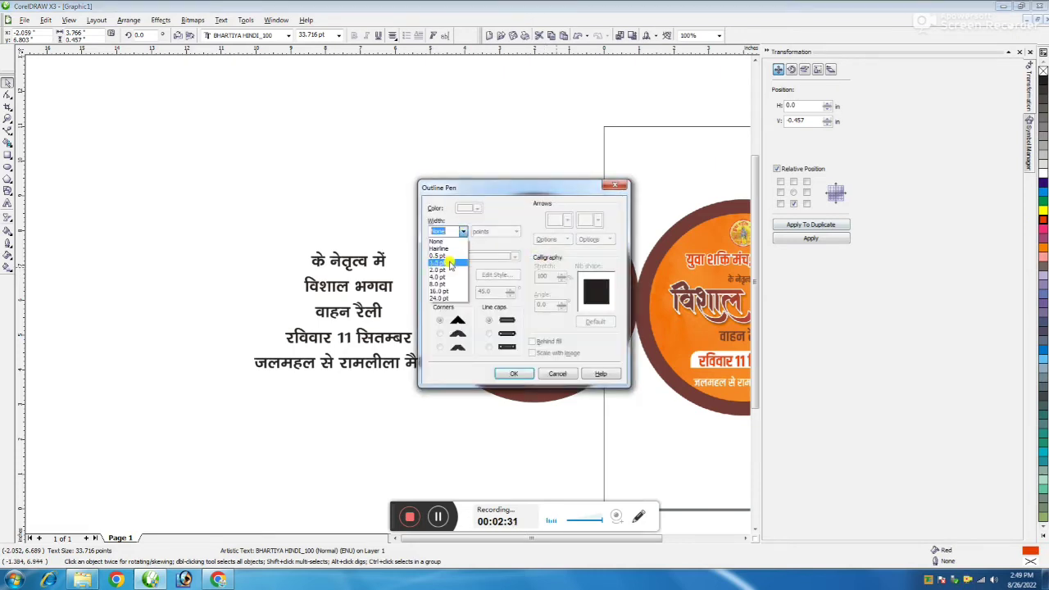
pyautogui.click(447, 261)
pyautogui.click(533, 341)
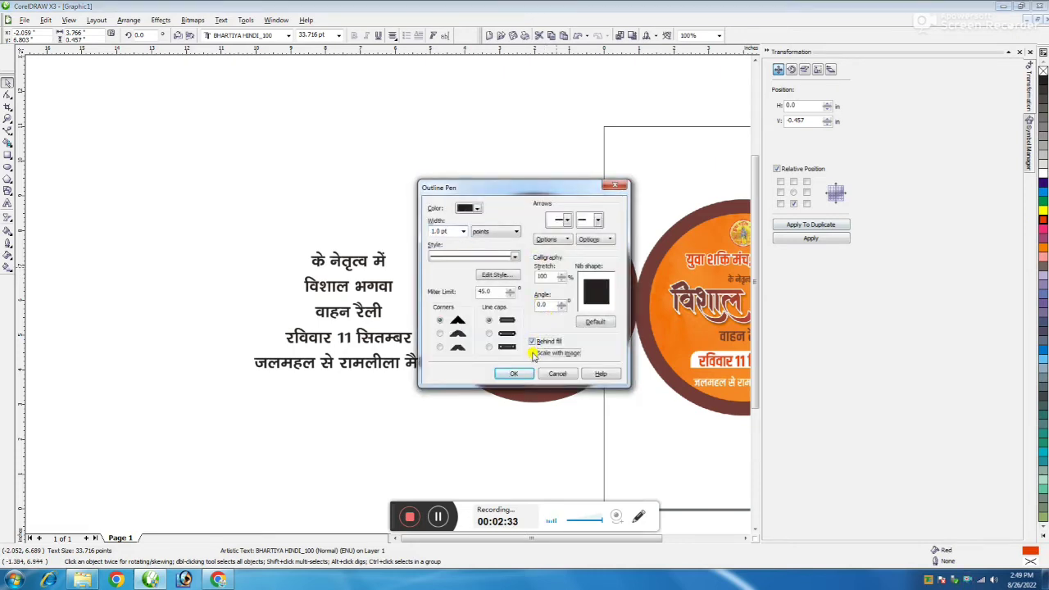
pyautogui.click(440, 333)
pyautogui.click(514, 373)
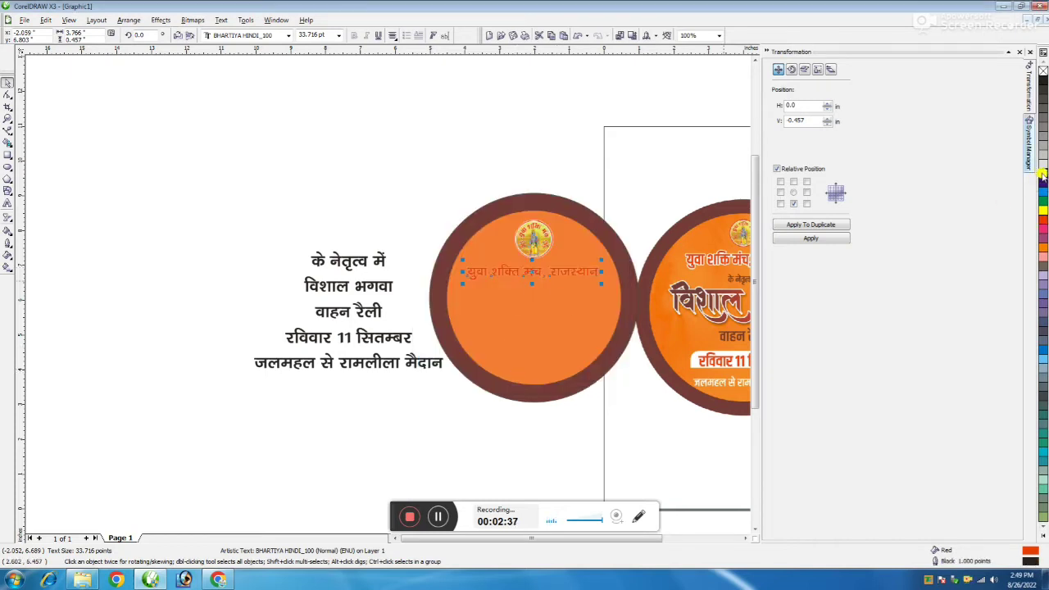
# Step: Make the heading's outline white and thicken it to 4.0 pt, trying 2.0 pt first
pyautogui.press('F12')
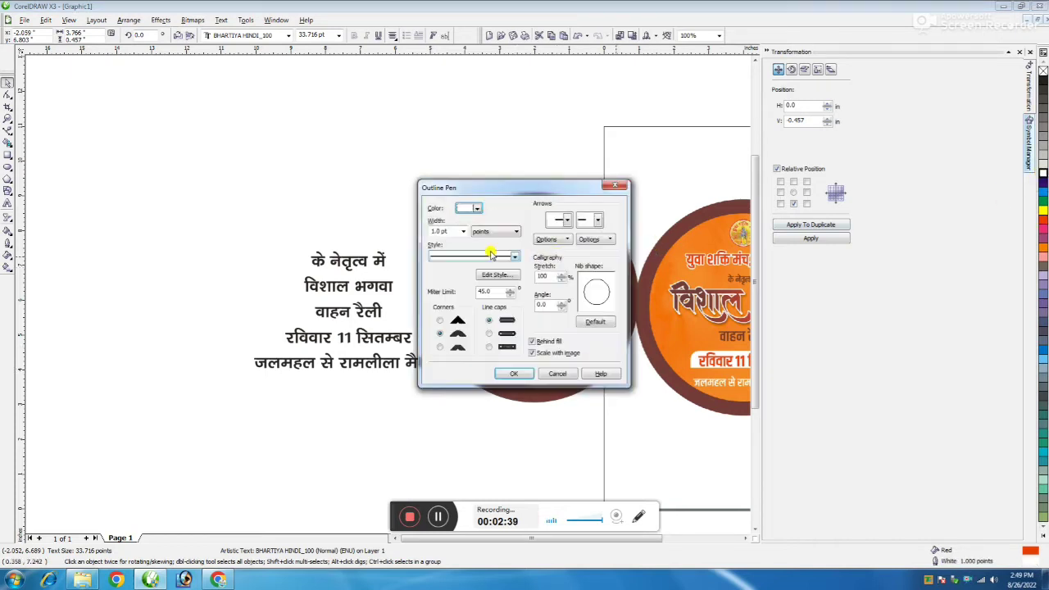
pyautogui.click(461, 232)
pyautogui.click(451, 271)
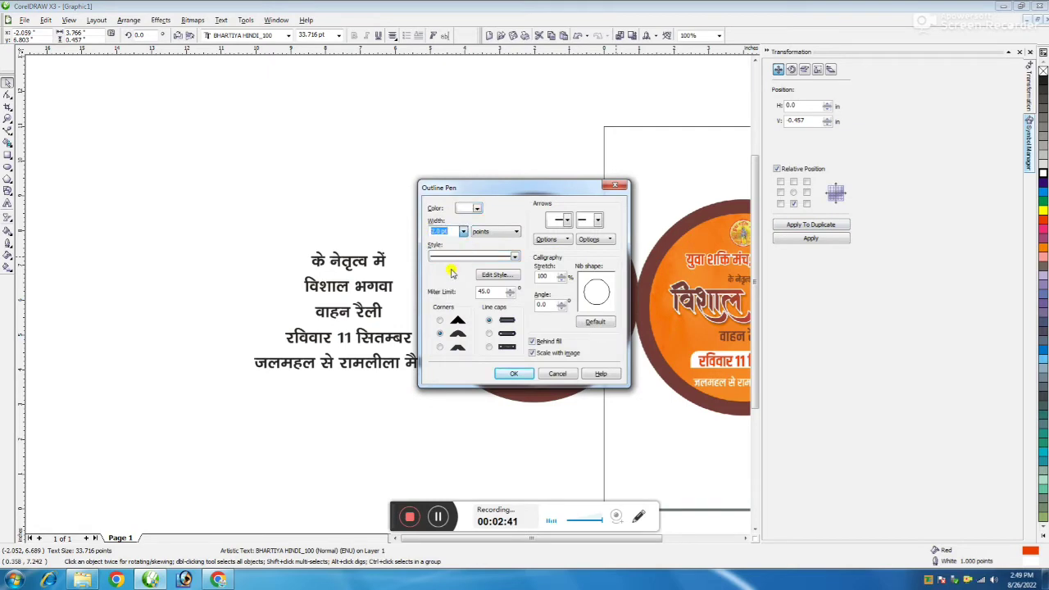
pyautogui.click(516, 373)
pyautogui.scroll(2, 386, 292)
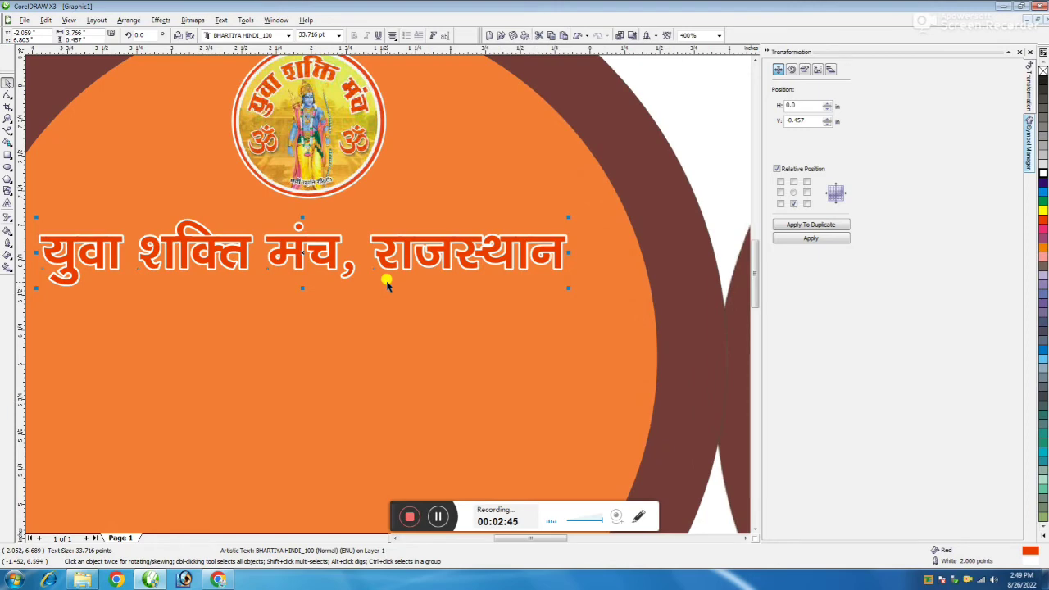
pyautogui.press('F12')
pyautogui.click(464, 232)
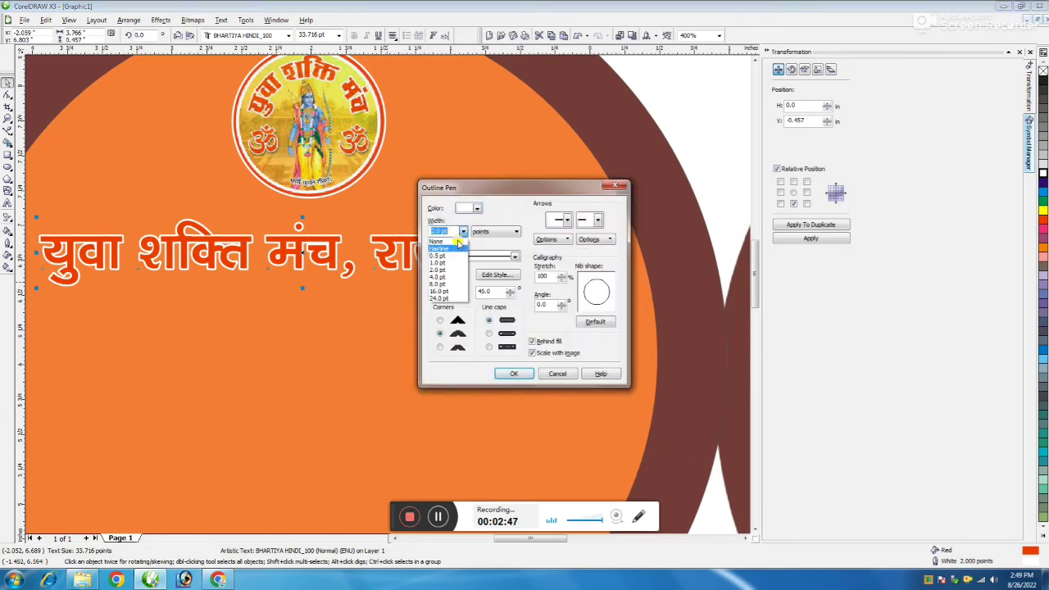
pyautogui.click(449, 281)
pyautogui.click(516, 374)
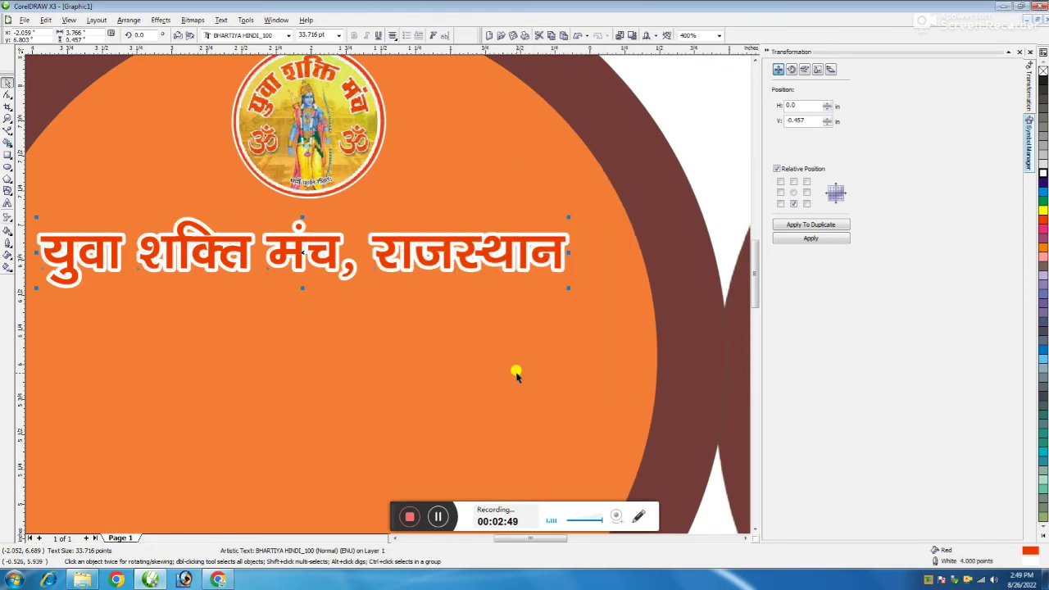
# Step: Move the line "के नेतृत्व में" below the heading on the orange circle and scale it down to about 30 pt
pyautogui.scroll(-1, 386, 290)
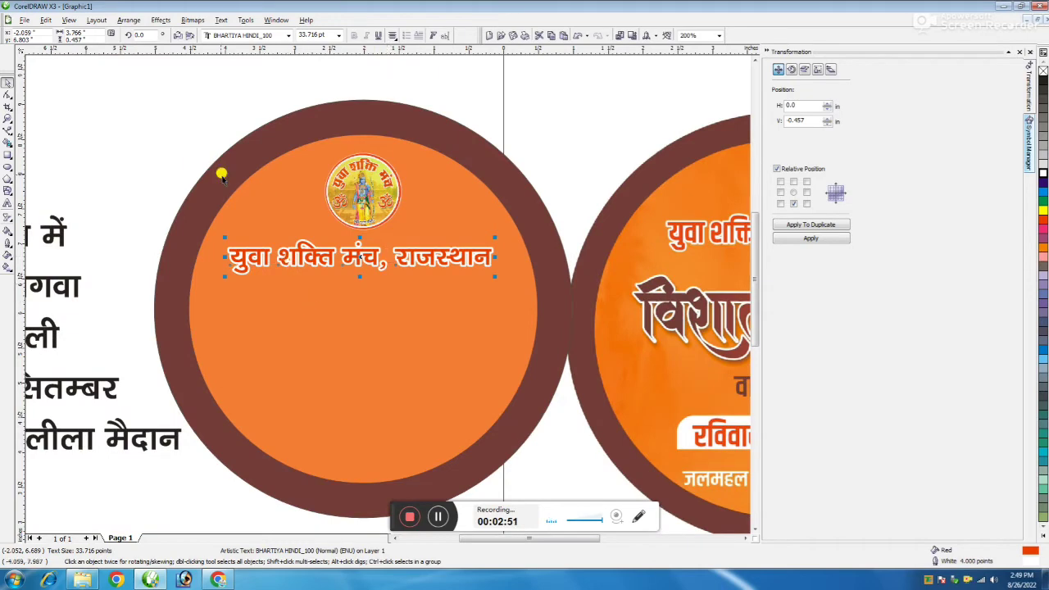
pyautogui.click(169, 169)
pyautogui.scroll(-1, 389, 300)
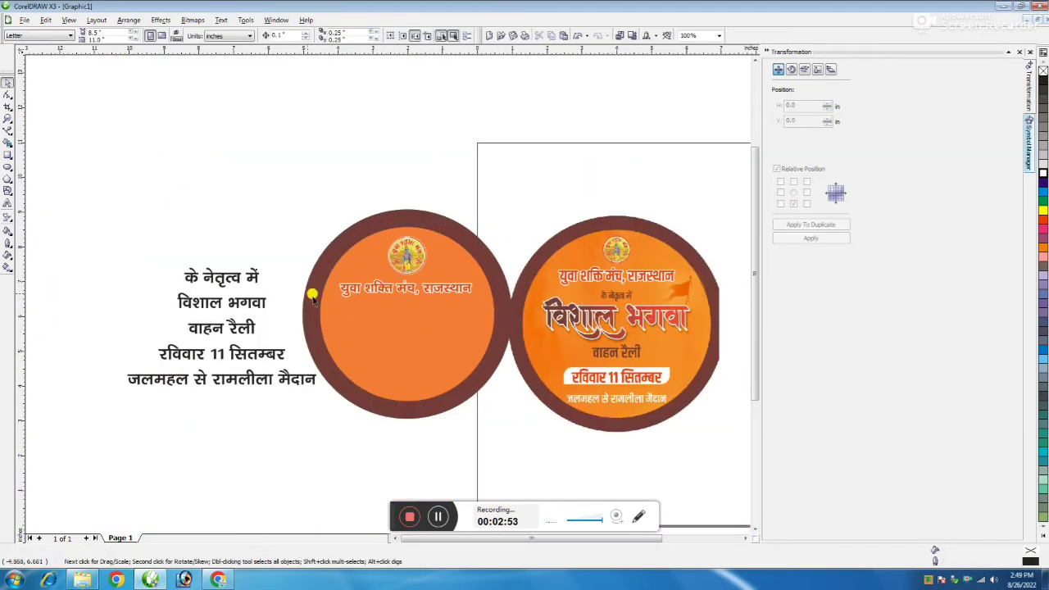
pyautogui.moveTo(228, 280); pyautogui.dragTo(405, 303)
pyautogui.scroll(2, 405, 304)
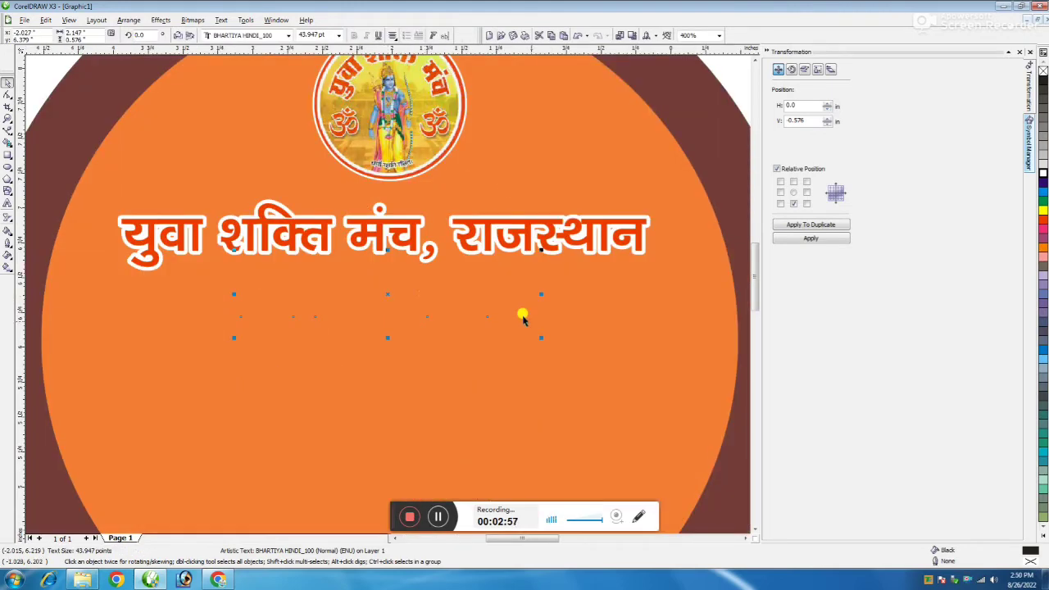
pyautogui.moveTo(537, 334); pyautogui.dragTo(496, 357)
# Step: Try to fill the line "के नेतृत्व में" with the sampled dark brown while it lies behind the orange circle
pyautogui.click(10, 232)
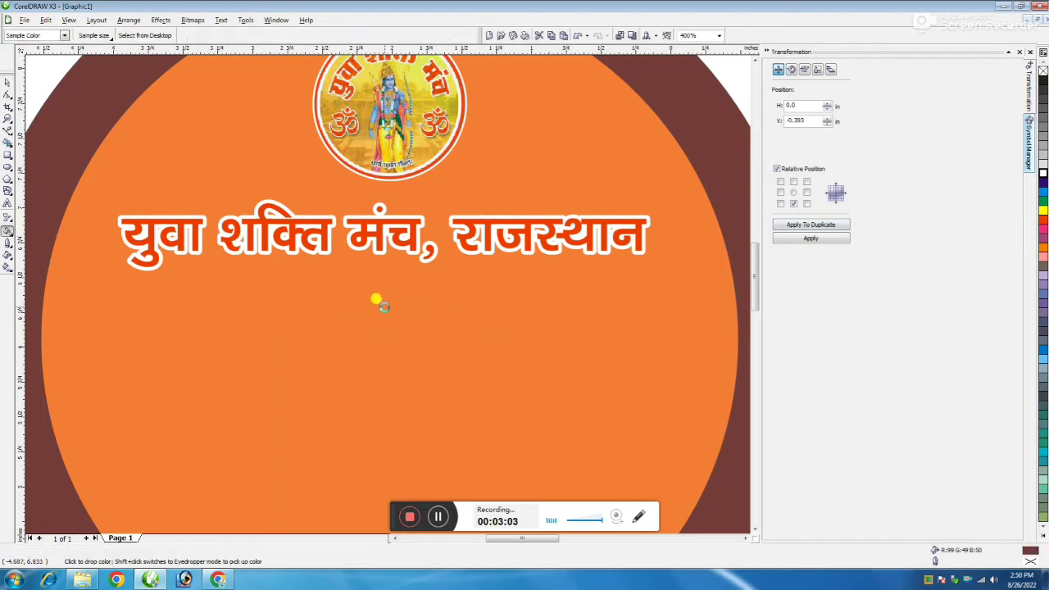
pyautogui.click(380, 305)
pyautogui.hotkey('ctrl', 'z')
pyautogui.press('space')
# Step: Select the hidden line "के नेतृत्व में" and bring it in front of the orange circle
pyautogui.scroll(-2, 342, 276)
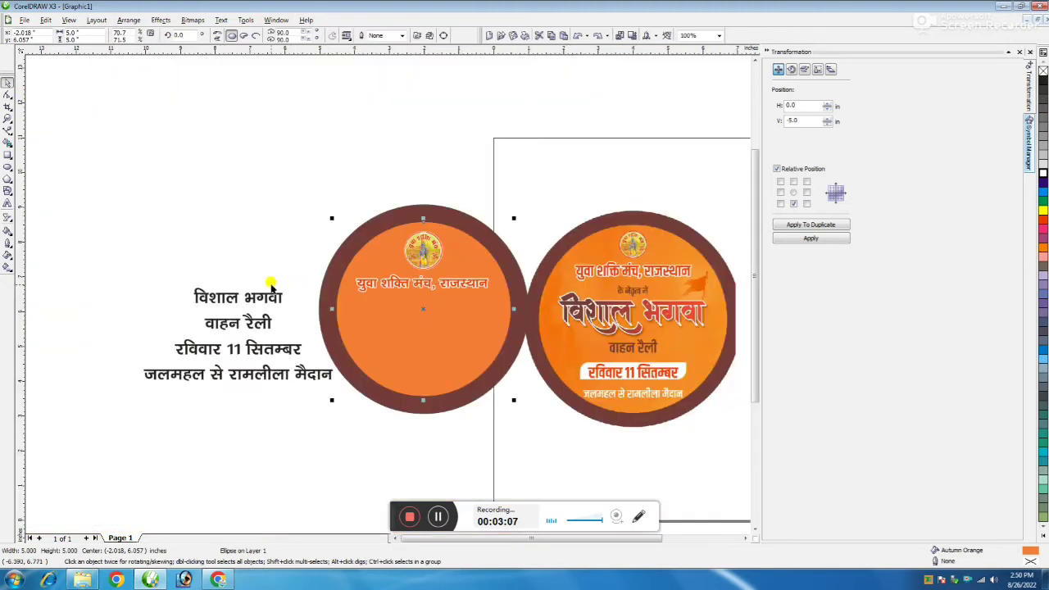
pyautogui.click(307, 279)
pyautogui.press('Tab')
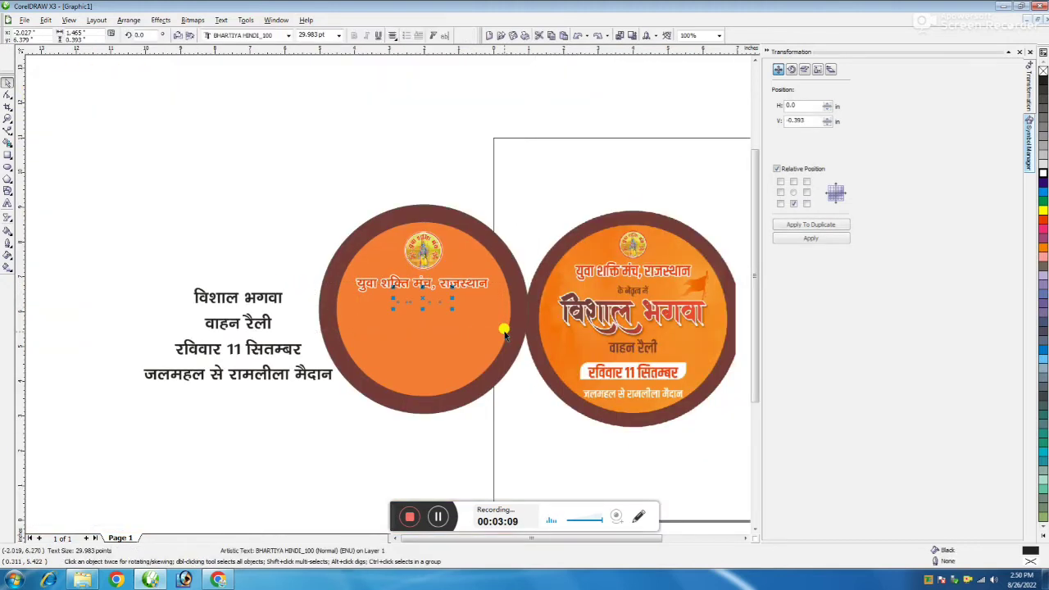
pyautogui.hotkey('shift', 'pageup')
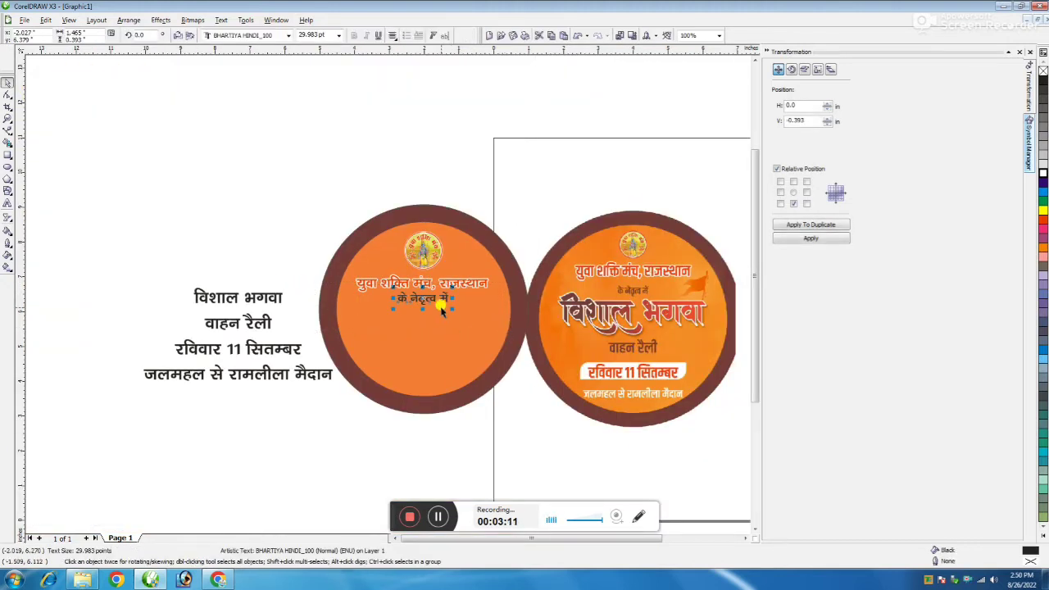
# Step: Fill the line "के नेतृत्व में" with the sampled dark brown (R:99 G:49 B:50)
pyautogui.scroll(1, 438, 305)
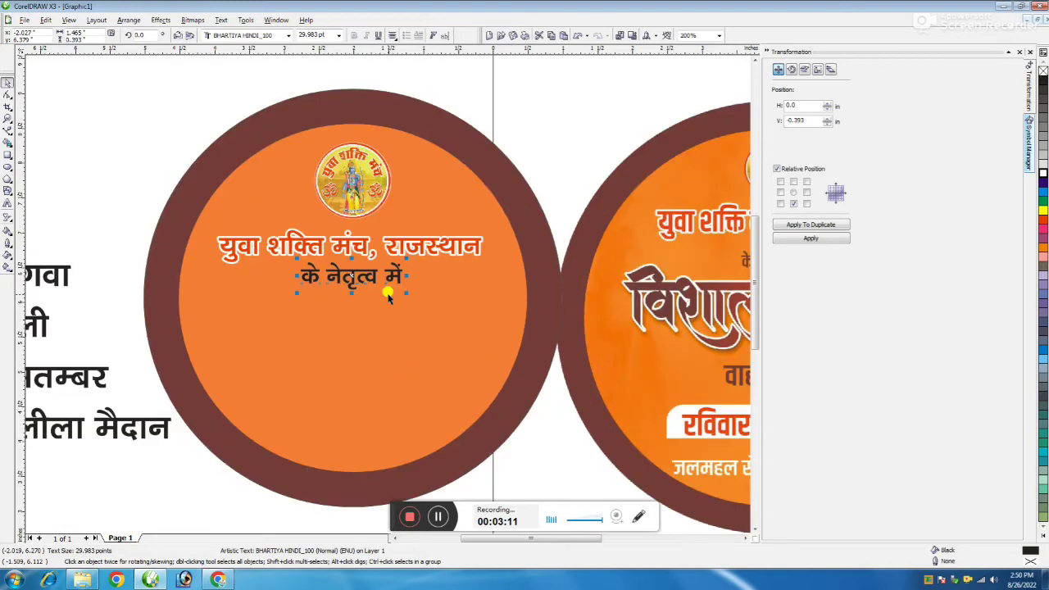
pyautogui.click(7, 233)
pyautogui.scroll(1, 169, 262)
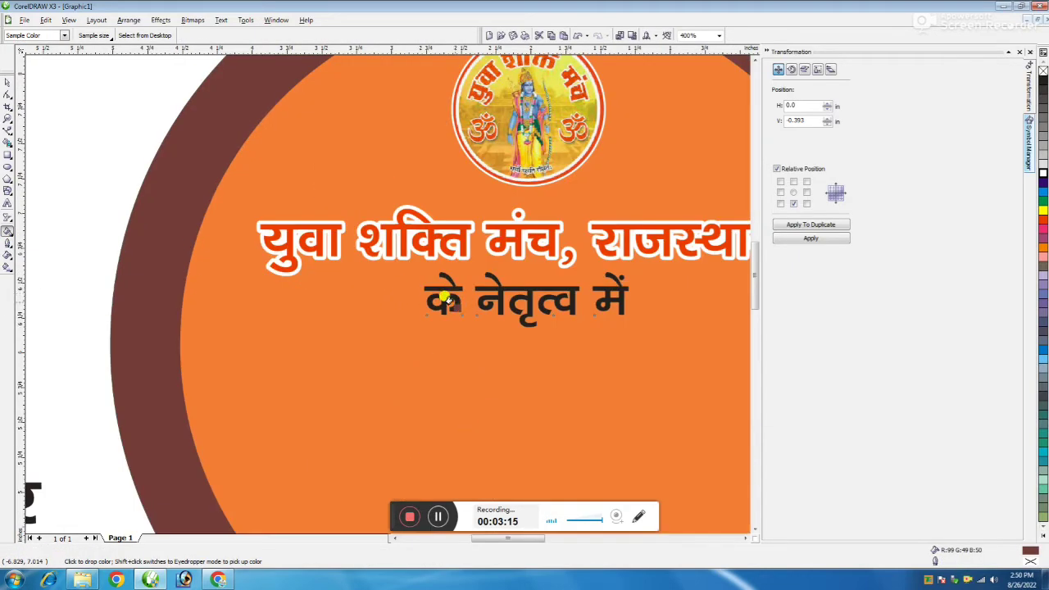
pyautogui.click(450, 300)
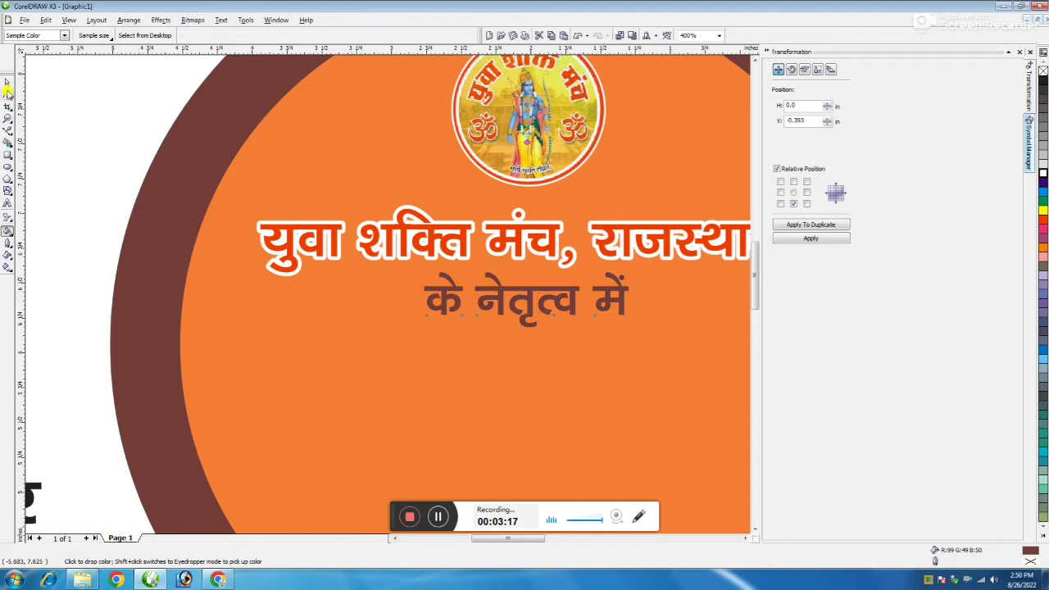
pyautogui.click(6, 83)
# Step: Set the line "के नेतृत्व में" to 20 pt and centre it horizontally on the orange circle
pyautogui.moveTo(328, 35); pyautogui.dragTo(312, 34)
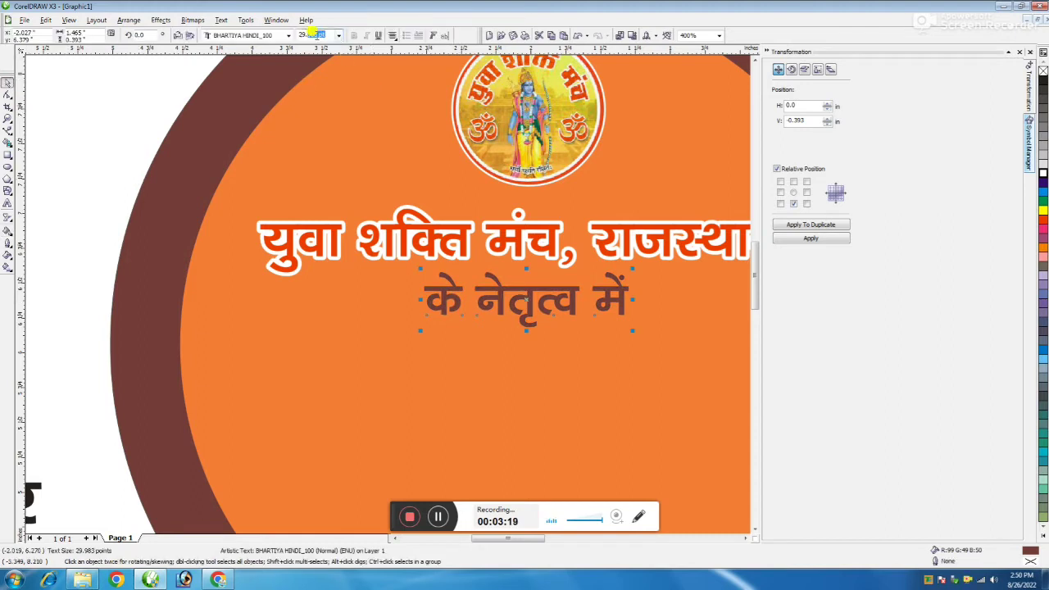
pyautogui.write('20')
pyautogui.press('Return')
pyautogui.keyDown('shift'); pyautogui.click(595, 360); pyautogui.keyUp('shift')
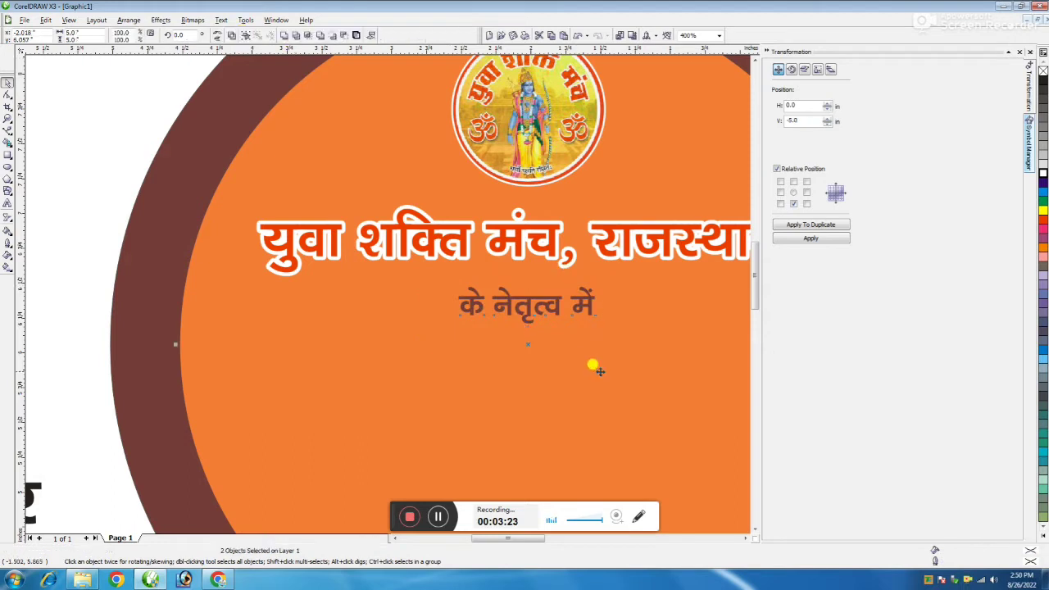
pyautogui.press('Escape')
# Step: Move the lines "वाहन रैली" and "विशाल भगवा" onto the orange circle below the small brown text and bring them to the front
pyautogui.scroll(-4, 427, 342)
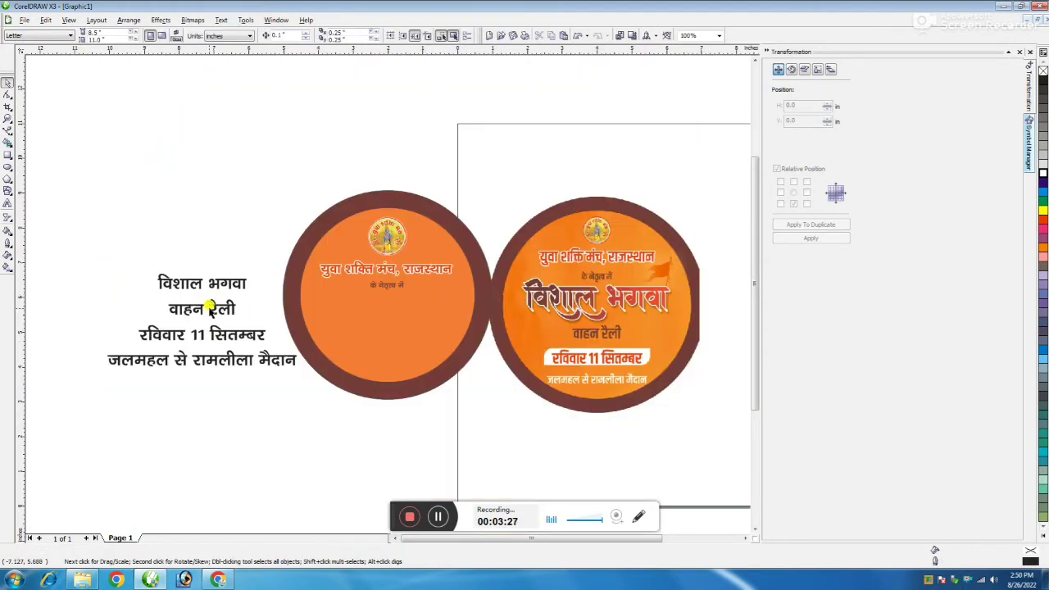
pyautogui.moveTo(211, 310); pyautogui.dragTo(396, 332)
pyautogui.moveTo(234, 283); pyautogui.dragTo(382, 300)
pyautogui.moveTo(274, 292); pyautogui.dragTo(482, 393)
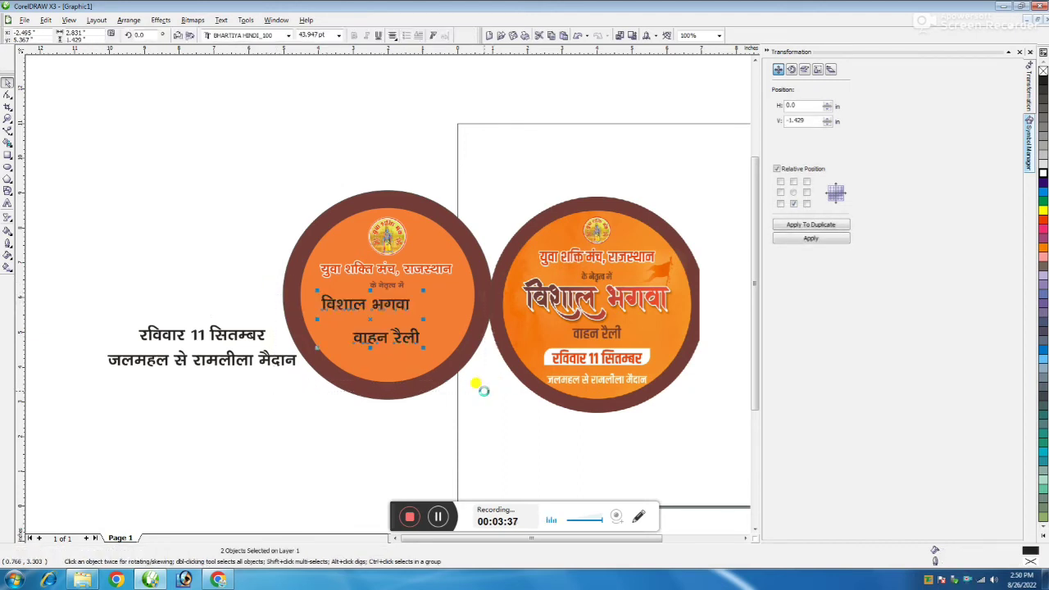
pyautogui.click(327, 412)
pyautogui.click(357, 301)
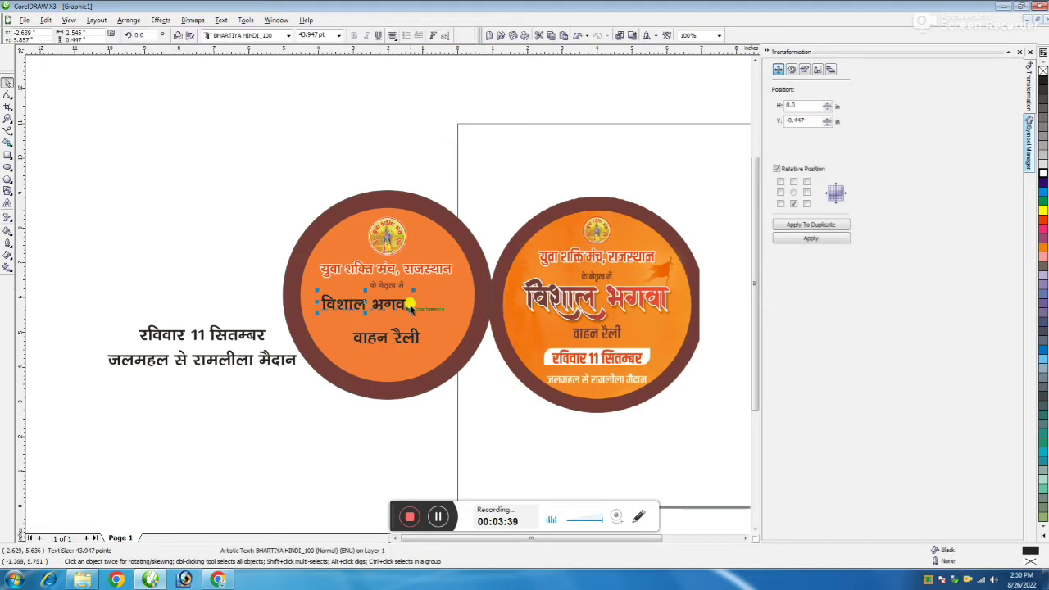
# Step: Set the line "विशाल भगवा" in the font KBC_28 and enlarge it to about 72 pt across the orange circle
pyautogui.moveTo(412, 287); pyautogui.dragTo(460, 279)
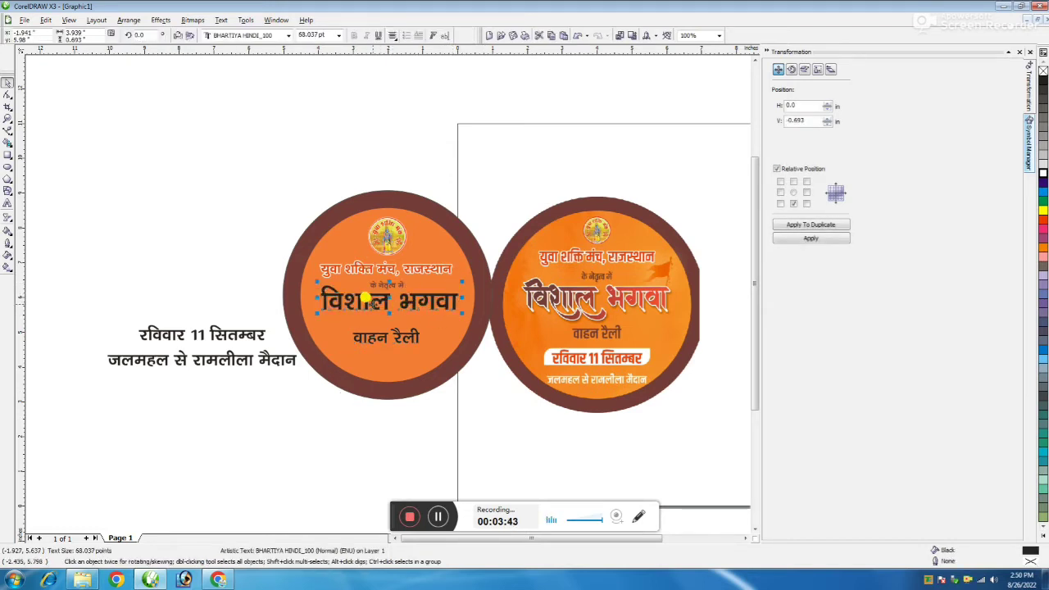
pyautogui.click(288, 35)
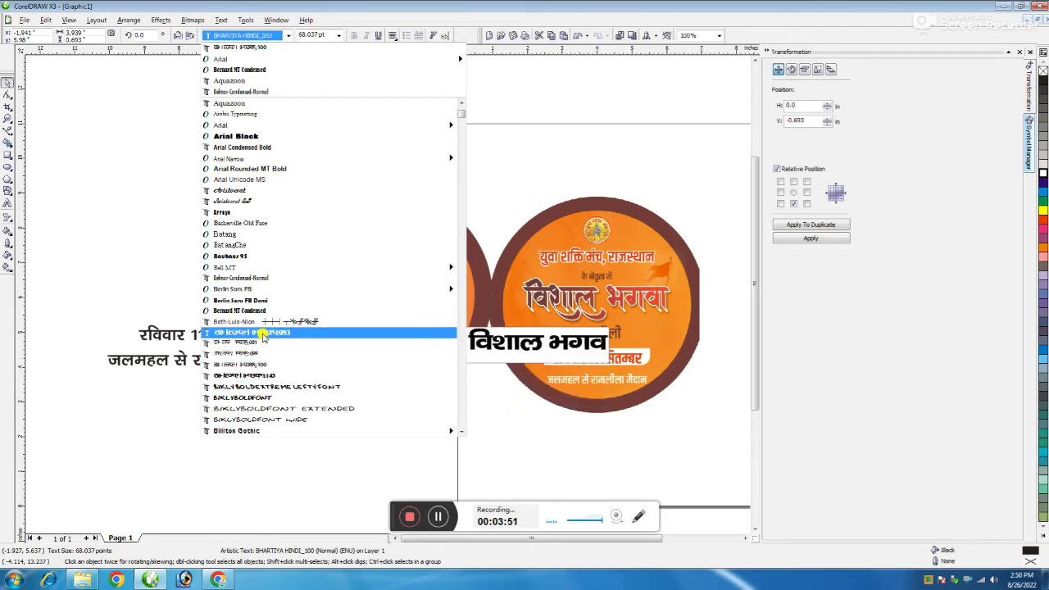
pyautogui.write('kr')
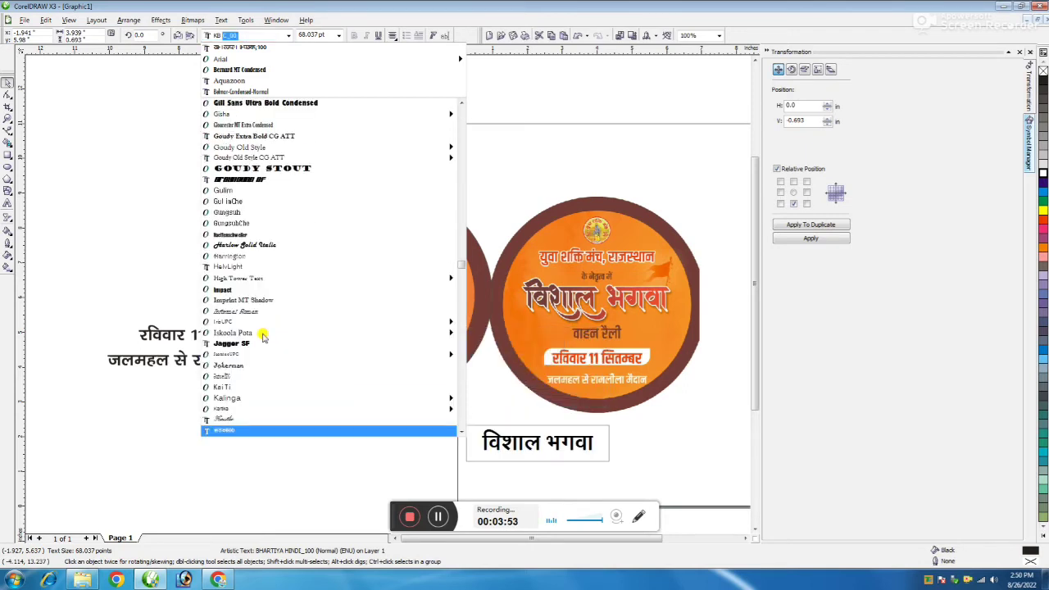
pyautogui.press('Down')
pyautogui.press('Down')
pyautogui.press('Down')
pyautogui.press('Down')
pyautogui.press('Down')
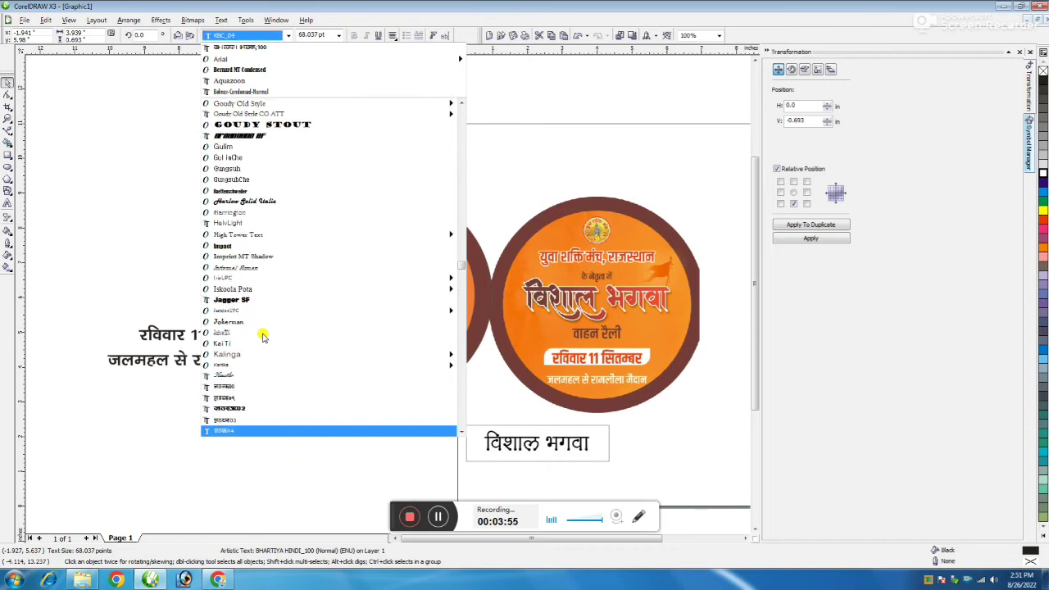
pyautogui.press('Down')
pyautogui.press('Down')
pyautogui.press('Down')
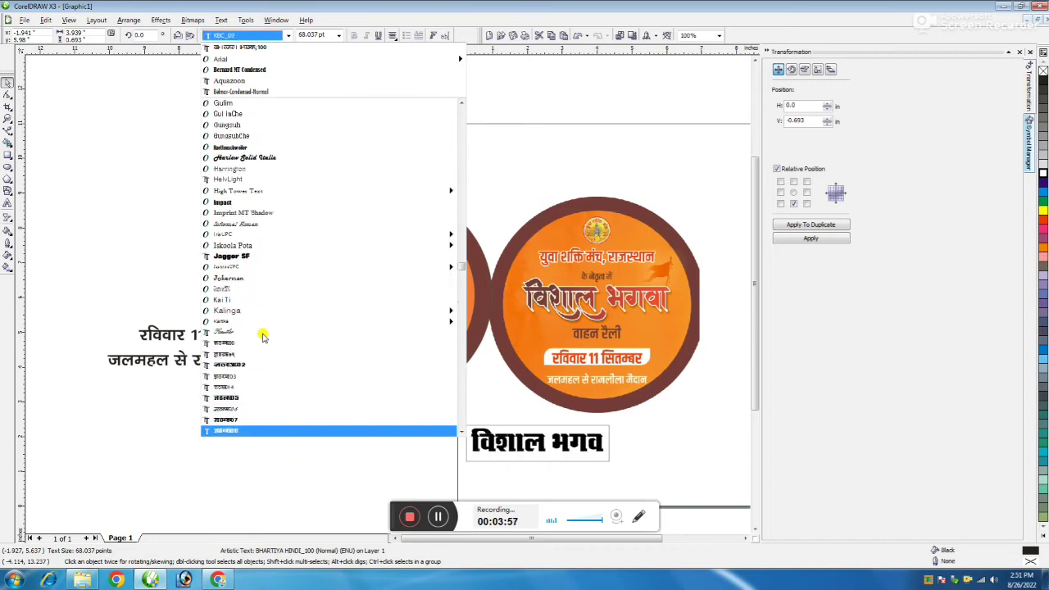
pyautogui.press('Down')
pyautogui.press('Down')
pyautogui.press('Down')
pyautogui.press('Down')
pyautogui.press('Down')
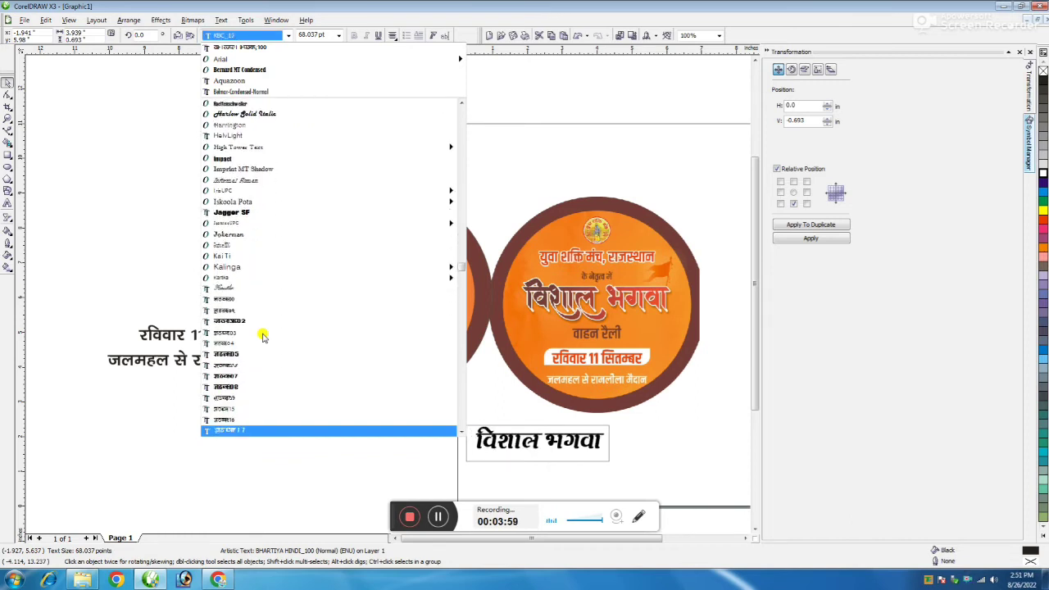
pyautogui.press('Down')
pyautogui.press('Down')
pyautogui.press('Down')
pyautogui.press('Down')
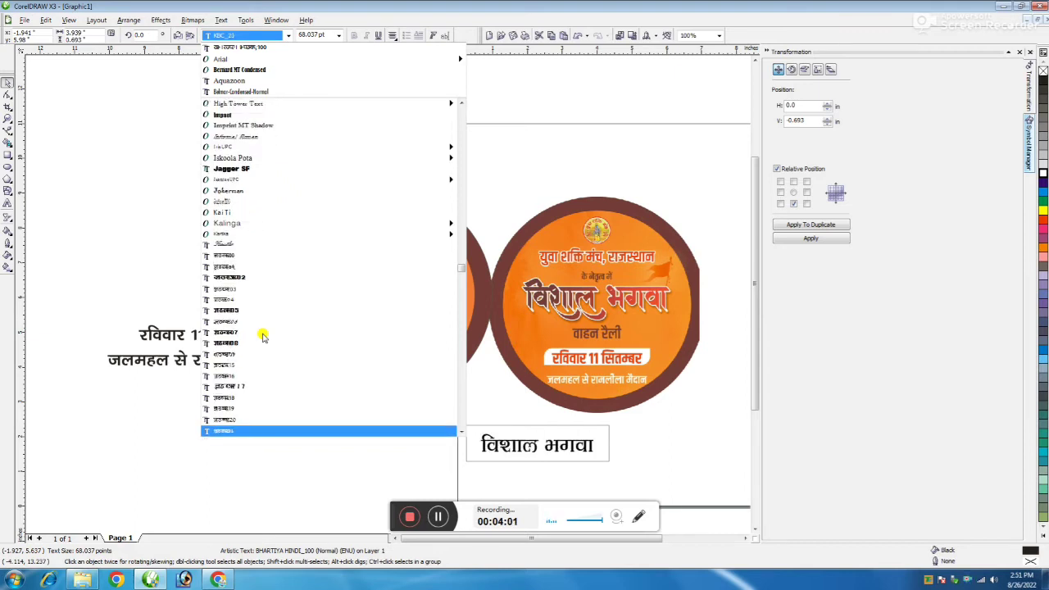
pyautogui.press('Down')
pyautogui.press('Down')
pyautogui.press('Down')
pyautogui.press('Down')
pyautogui.press('Down')
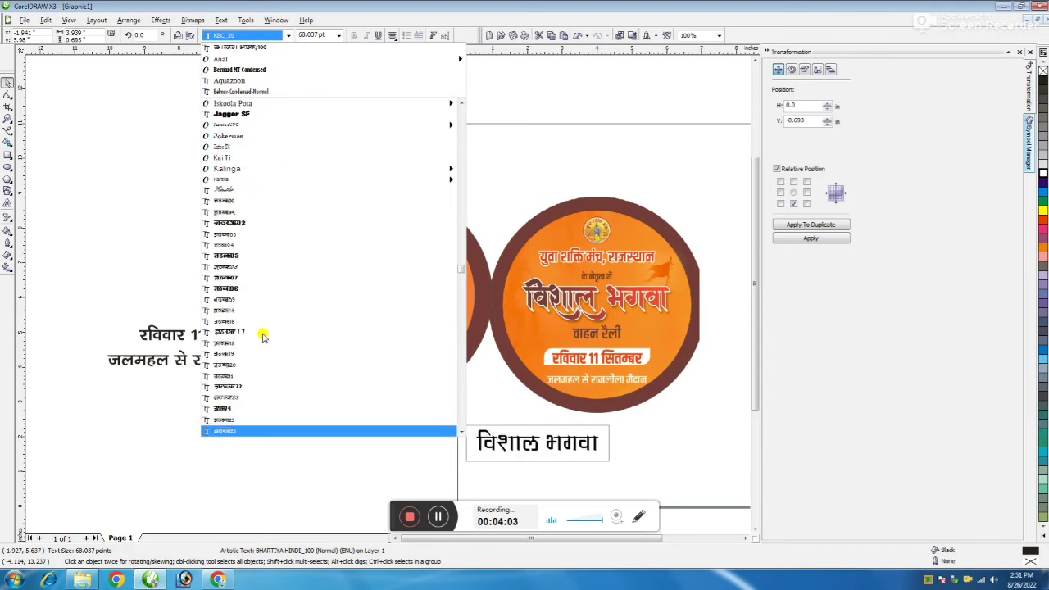
pyautogui.press('Down')
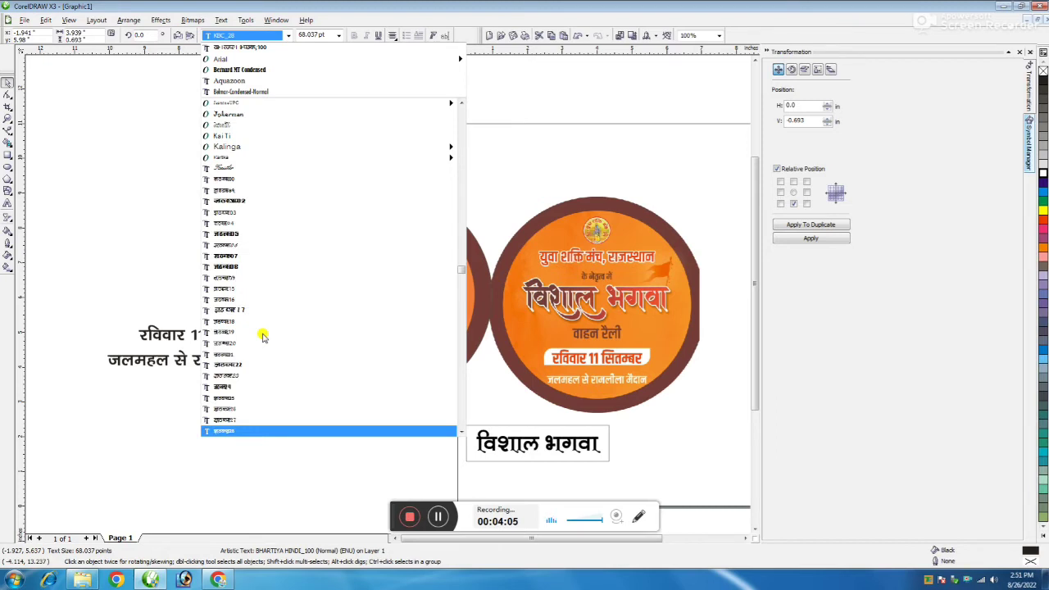
pyautogui.press('Return')
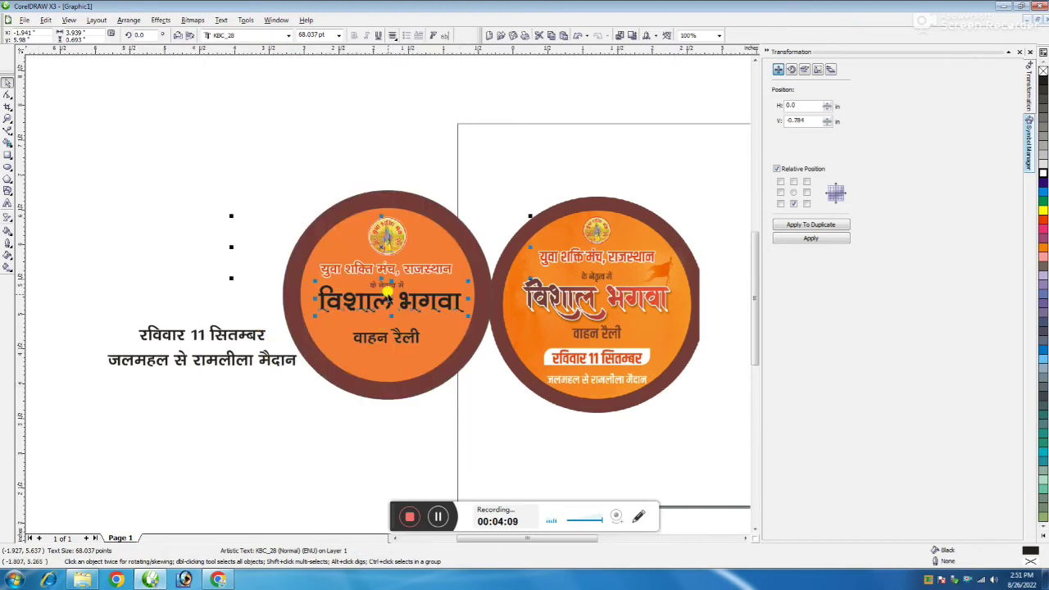
pyautogui.scroll(2, 385, 329)
pyautogui.moveTo(79, 256); pyautogui.dragTo(42, 266)
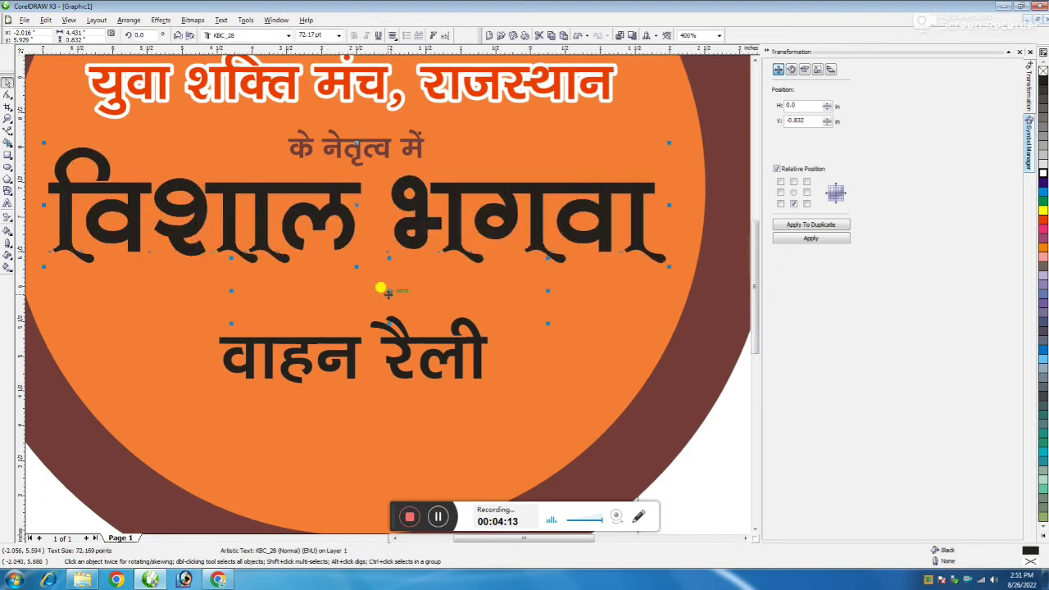
pyautogui.scroll(-1, 380, 290)
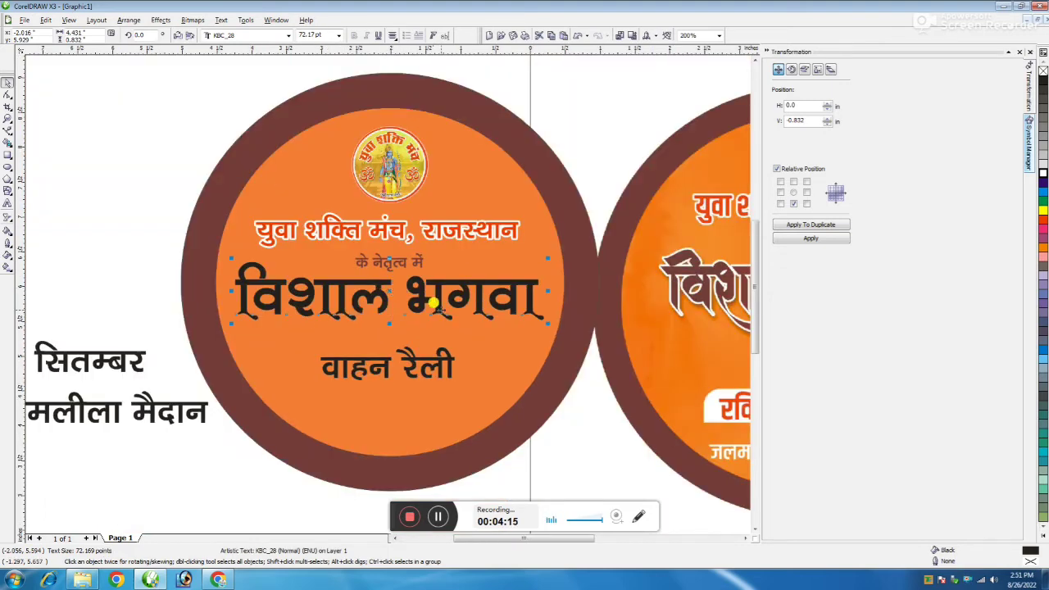
# Step: Fill the lines "विशाल भगवा" and "वाहन रैली" with the sampled dark brown (R:99 G:49 B:50)
pyautogui.click(6, 232)
pyautogui.click(302, 288)
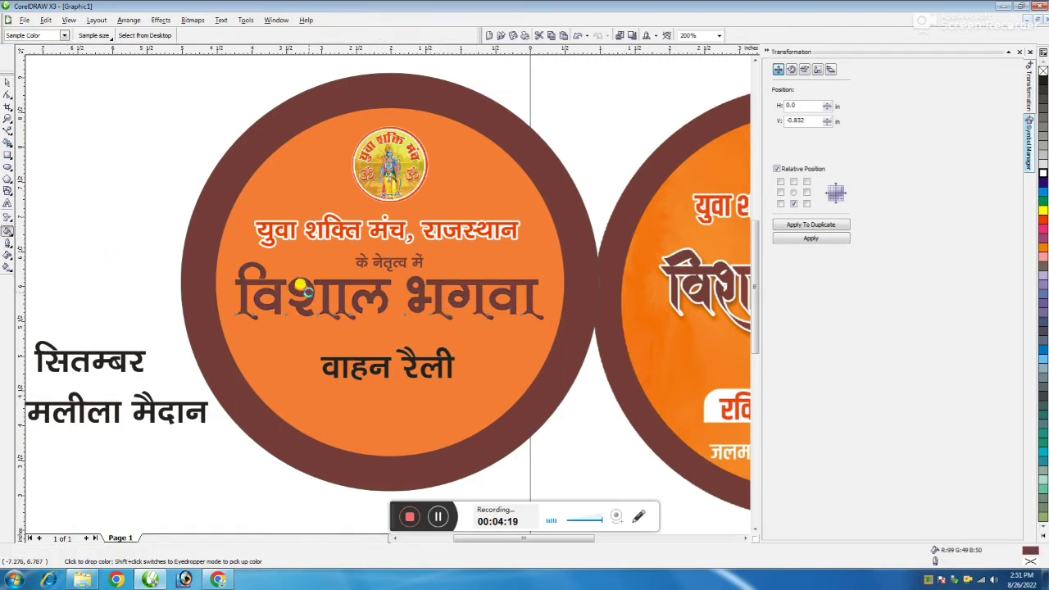
pyautogui.click(379, 362)
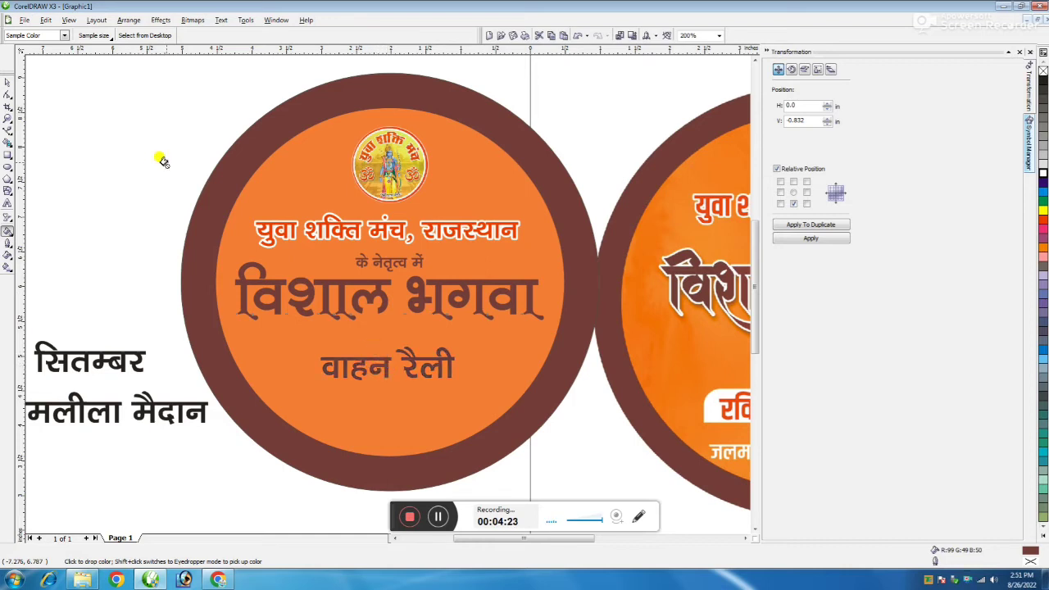
# Step: Change the font of "विशाल भगवा" to KBC_08, resize it to about 63.4 pt and position it below the small brown text
pyautogui.click(7, 82)
pyautogui.click(373, 288)
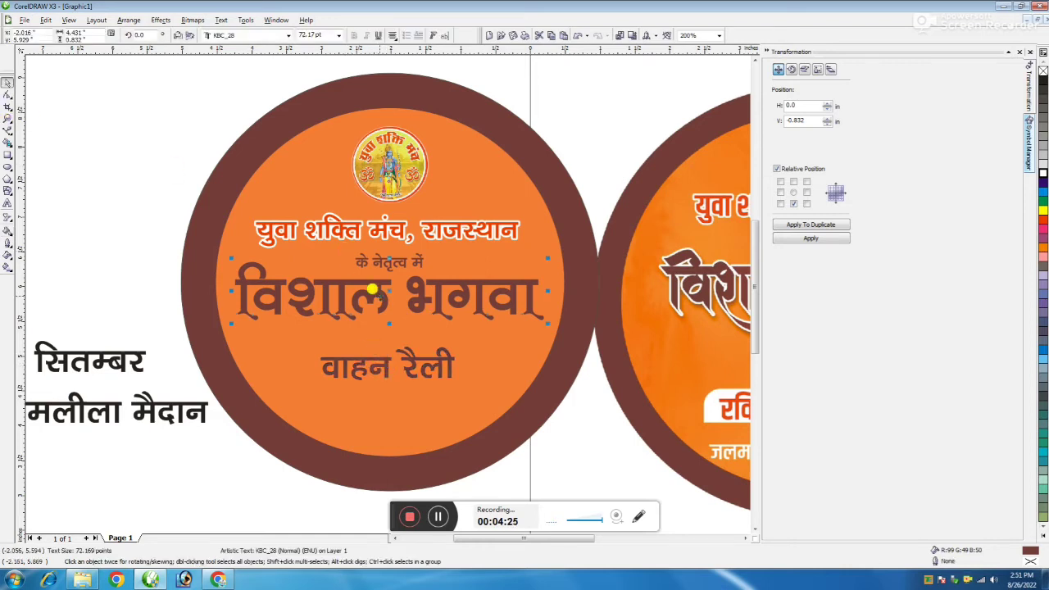
pyautogui.click(288, 36)
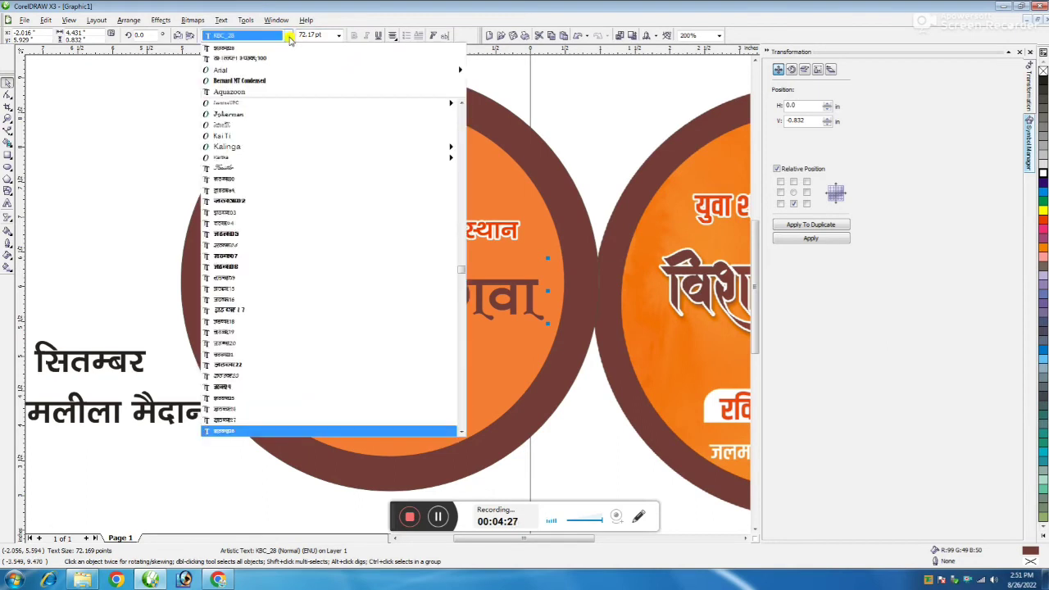
pyautogui.click(251, 267)
pyautogui.moveTo(557, 312); pyautogui.dragTo(545, 312)
pyautogui.moveTo(429, 274); pyautogui.dragTo(429, 283)
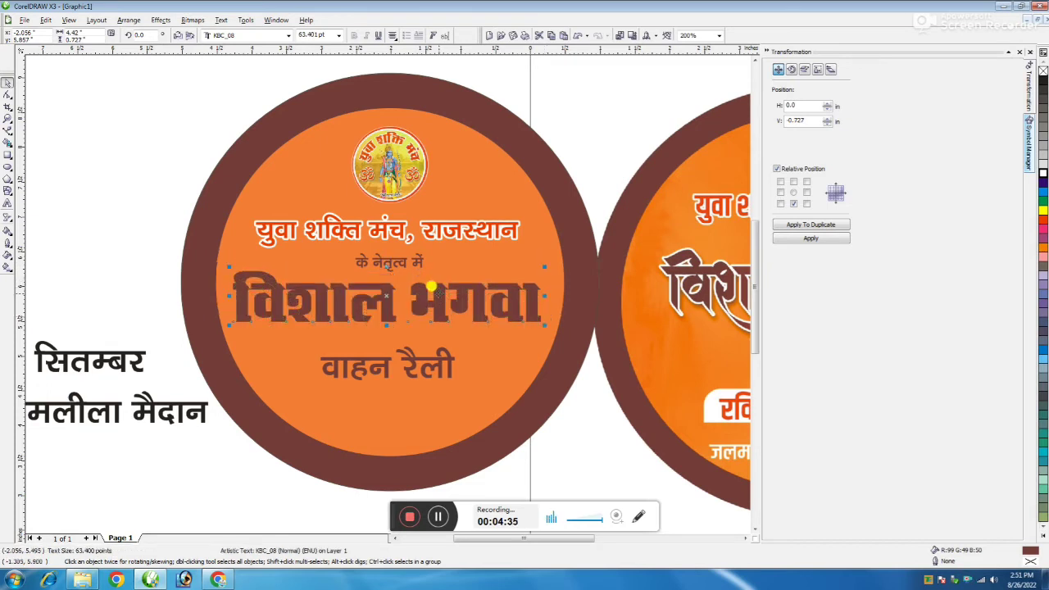
# Step: Give "विशाल भगवा" a 16 pt outline with rounded corners, placed behind the fill and scaled with the image
pyautogui.press('F12')
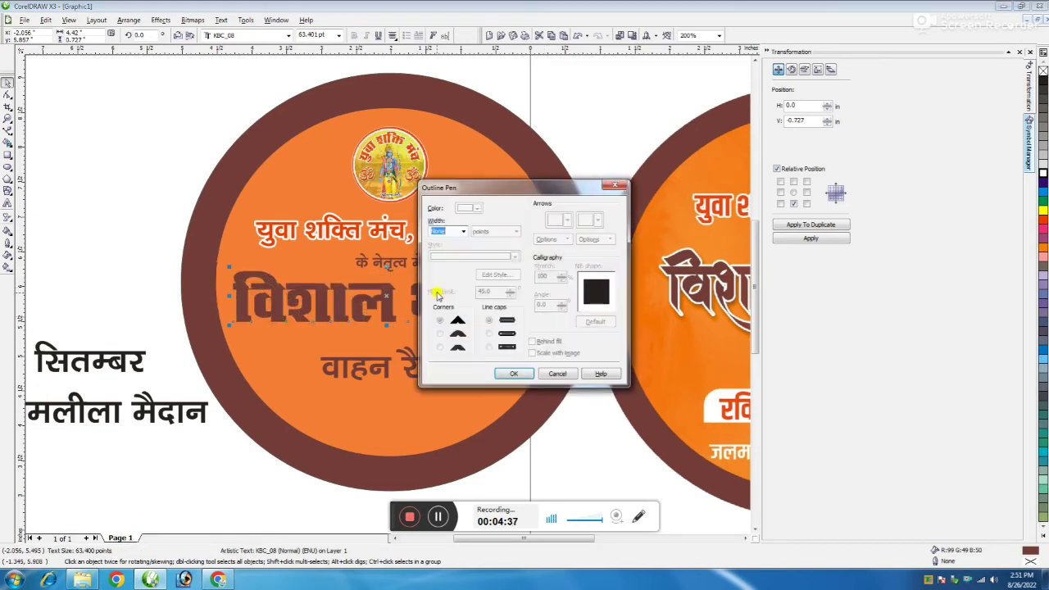
pyautogui.click(459, 231)
pyautogui.click(441, 291)
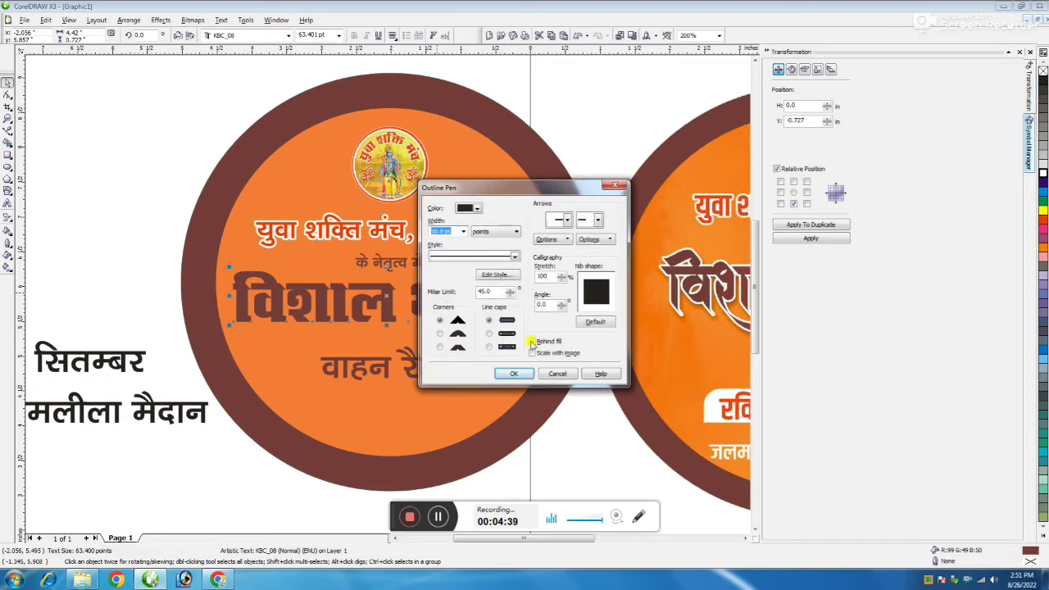
pyautogui.click(532, 341)
pyautogui.click(529, 352)
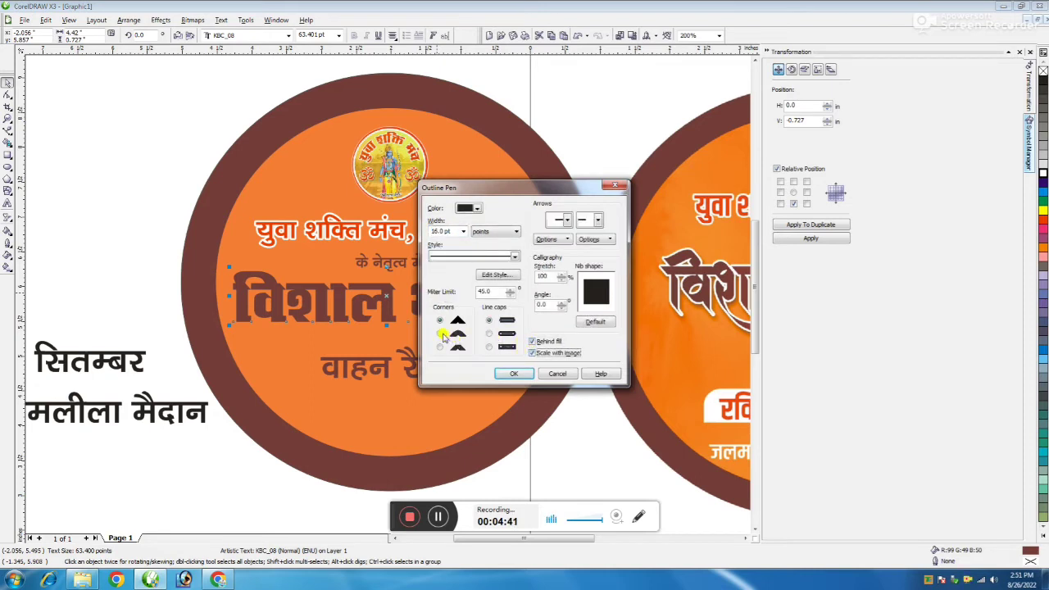
pyautogui.click(517, 373)
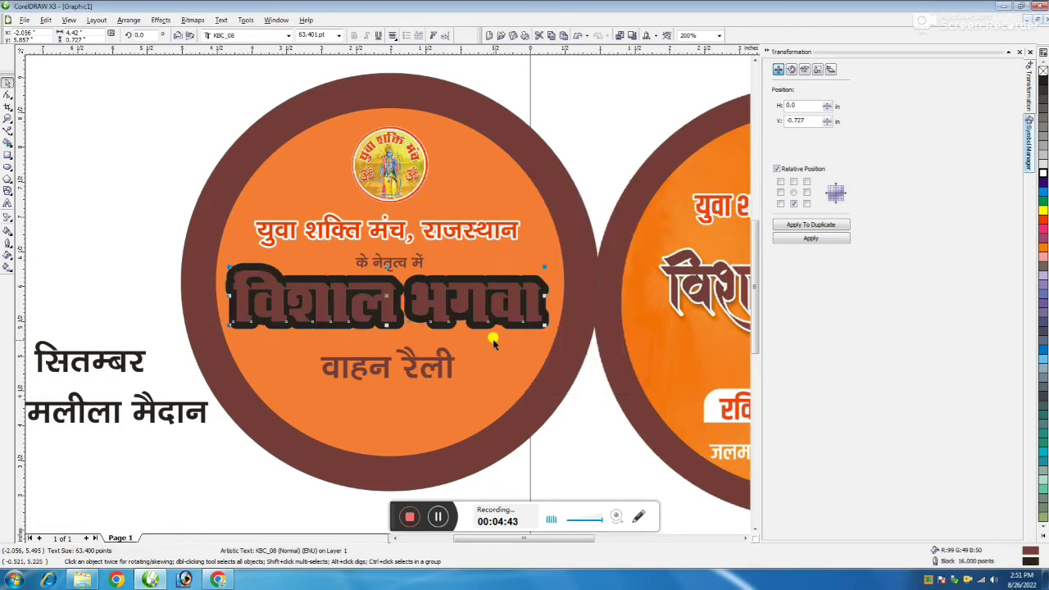
# Step: Set the outline of "विशाल भगवा" to 8 pt and colour it white
pyautogui.press('F12')
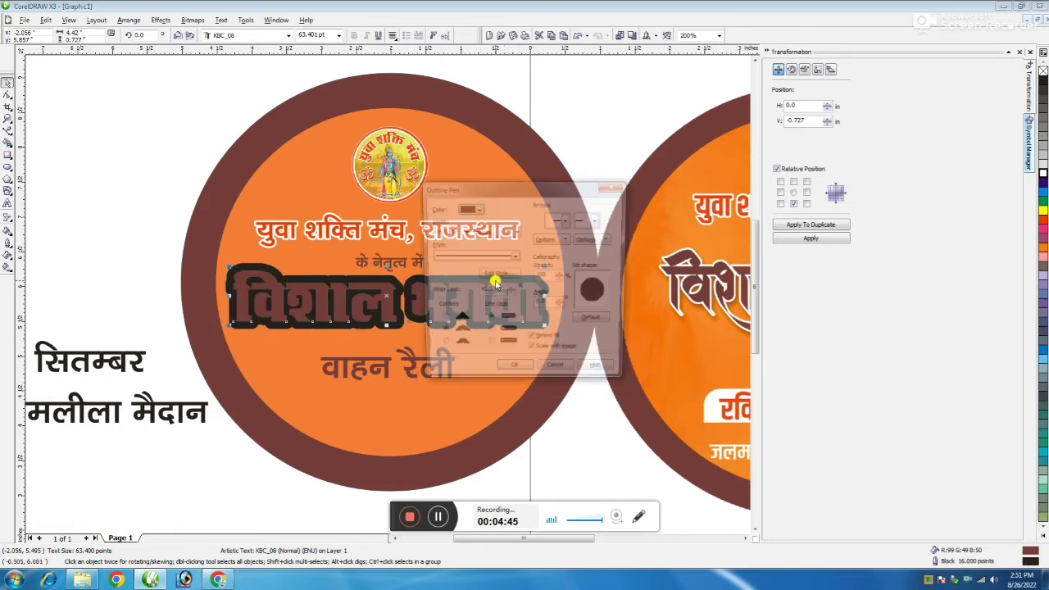
pyautogui.moveTo(458, 231); pyautogui.dragTo(414, 232)
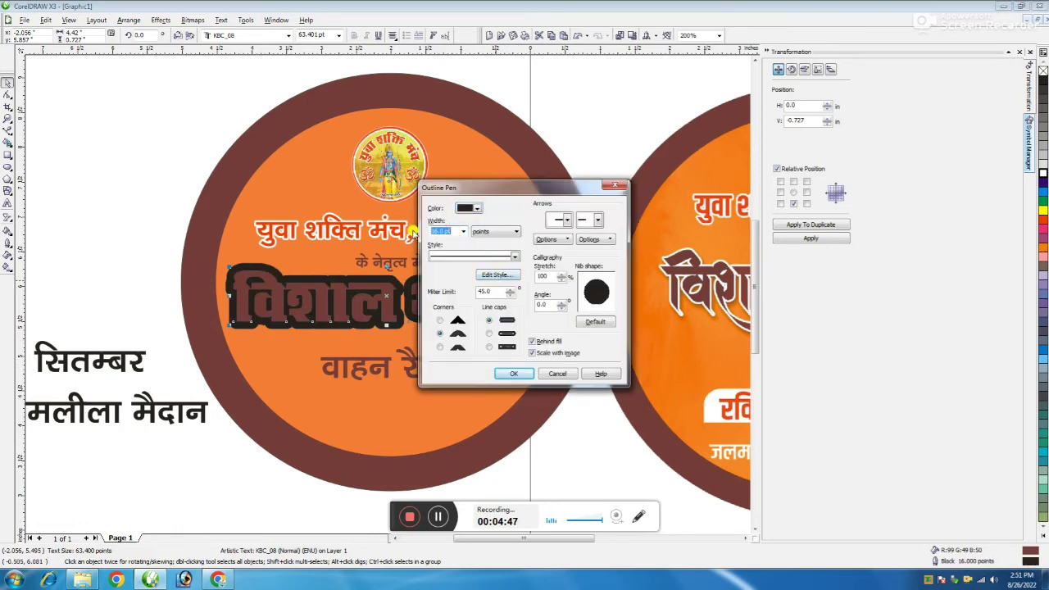
pyautogui.write('8')
pyautogui.press('Return')
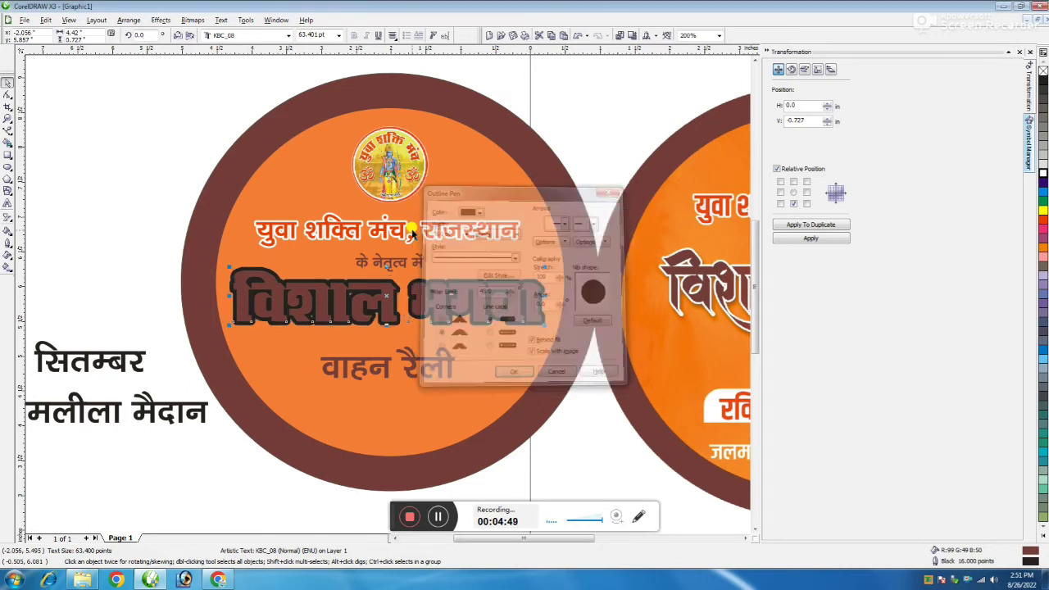
pyautogui.rightClick(1043, 176)
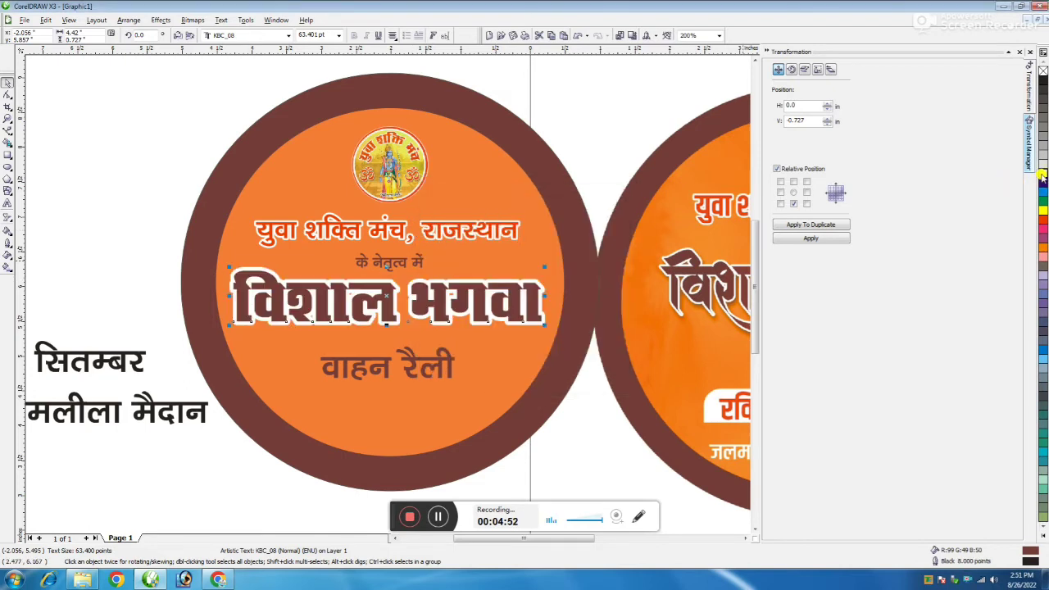
# Step: Add a drop shadow to "विशाल भगवा", running across the text to just past its right end, and deselect the text
pyautogui.click(11, 221)
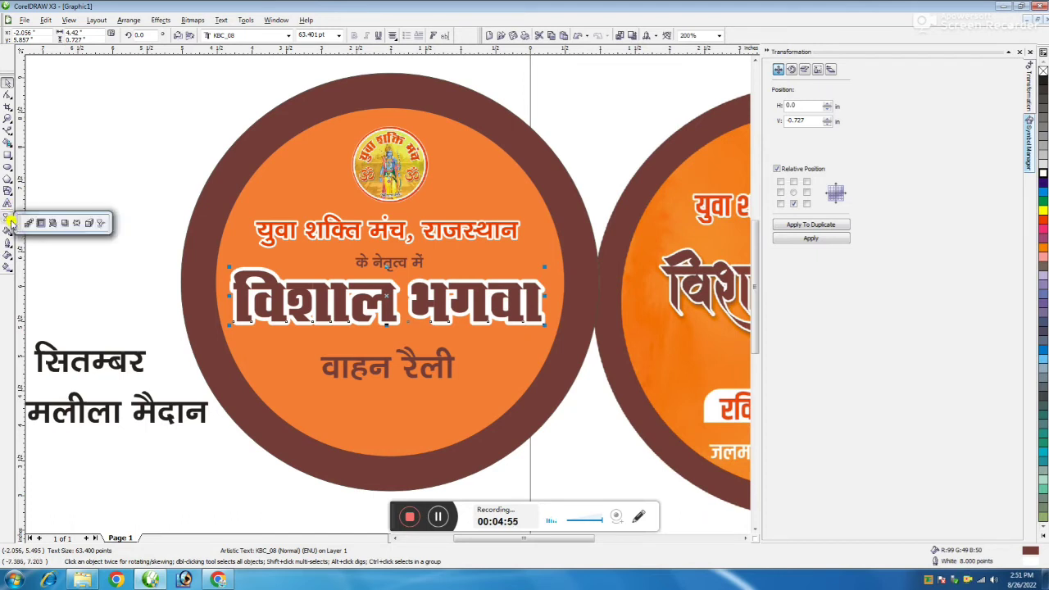
pyautogui.click(62, 223)
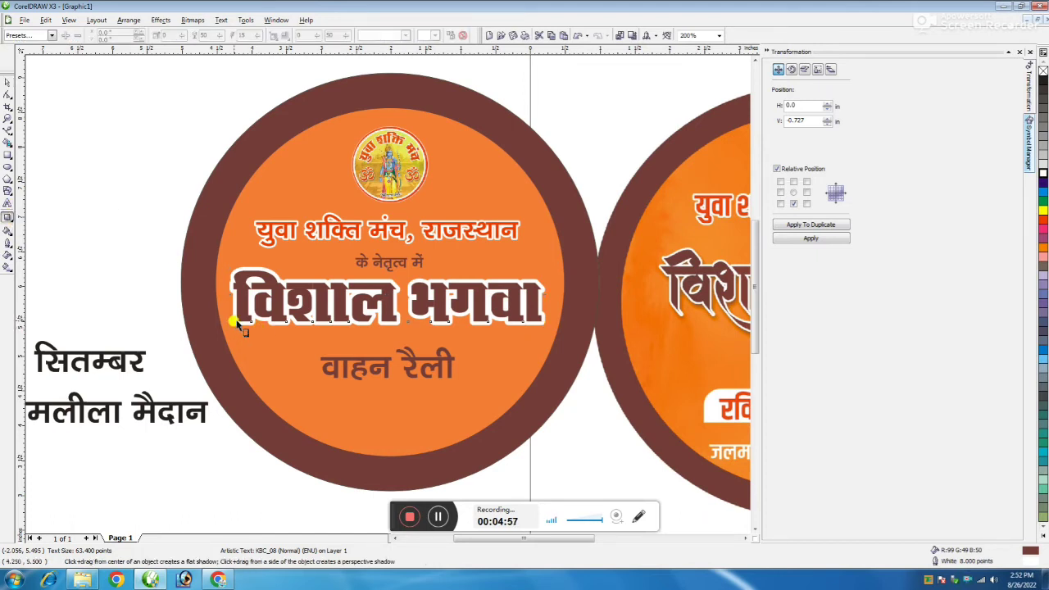
pyautogui.moveTo(235, 324); pyautogui.dragTo(551, 301)
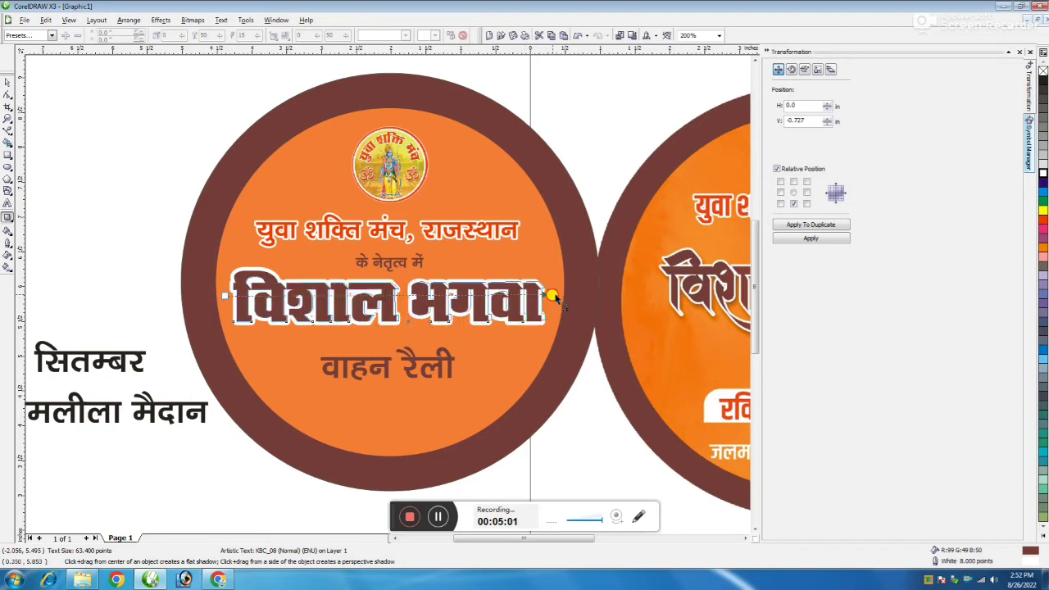
pyautogui.moveTo(555, 300); pyautogui.dragTo(547, 294)
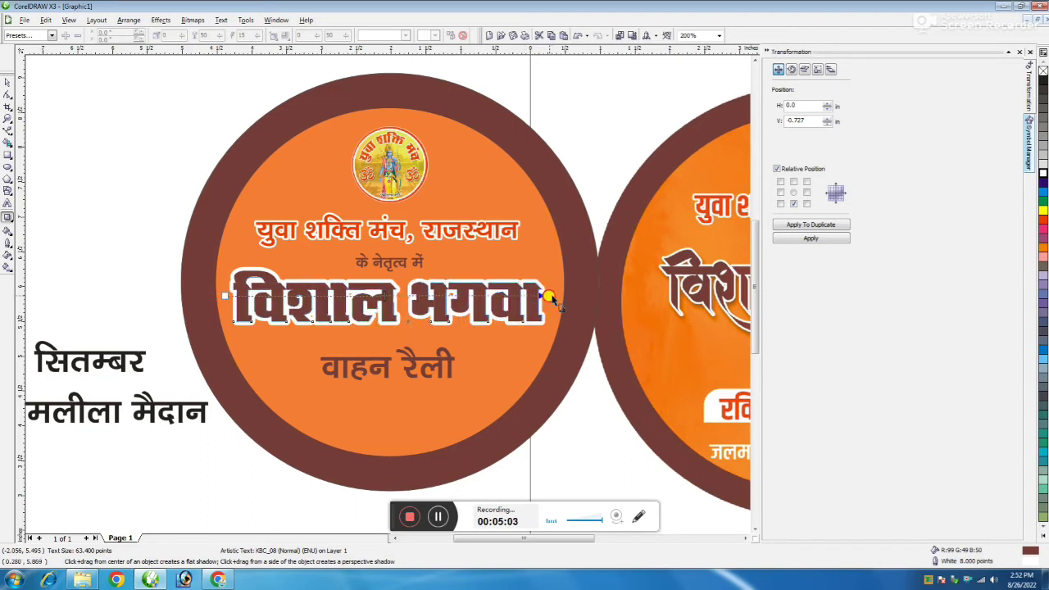
pyautogui.click(6, 82)
pyautogui.click(107, 212)
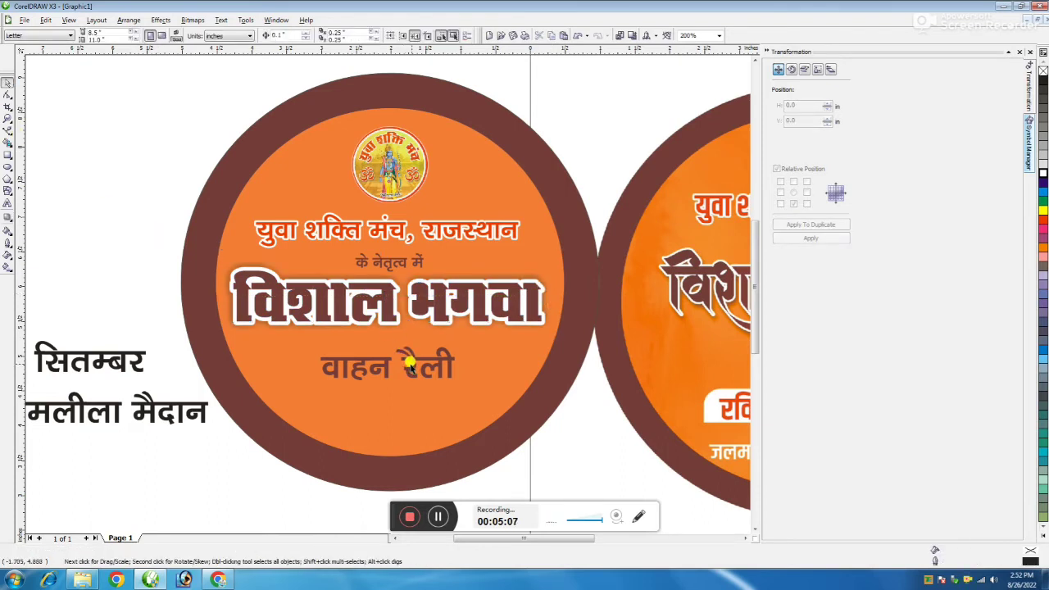
# Step: Move "वाहन रैली" up close beneath "विशाल भगवा", shrink it and centre it horizontally on the orange circle
pyautogui.moveTo(408, 361); pyautogui.dragTo(425, 341)
pyautogui.press('F3')
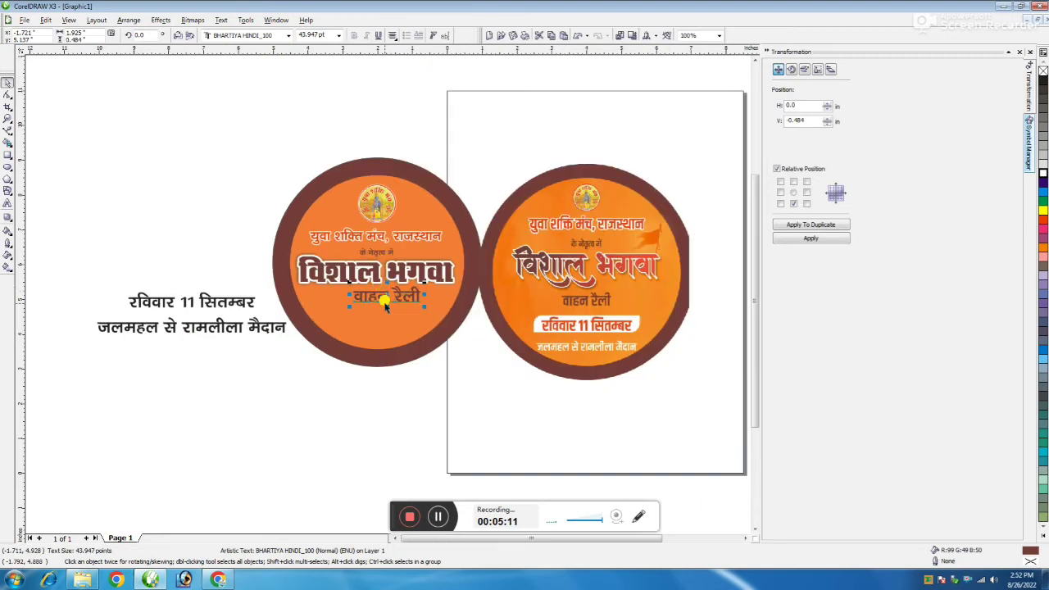
pyautogui.scroll(2, 385, 305)
pyautogui.moveTo(466, 298); pyautogui.dragTo(422, 310)
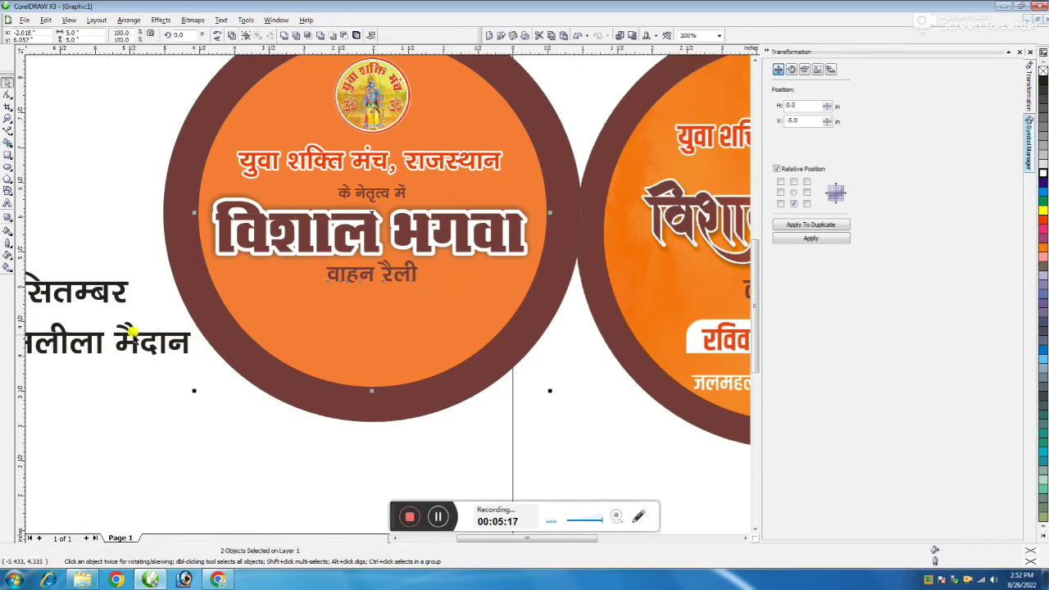
# Step: Draw a rectangle about 2.48 by 0.4 inches below "वाहन रैली" and activate the Shape tool on it
pyautogui.click(174, 326)
pyautogui.scroll(-2, 175, 325)
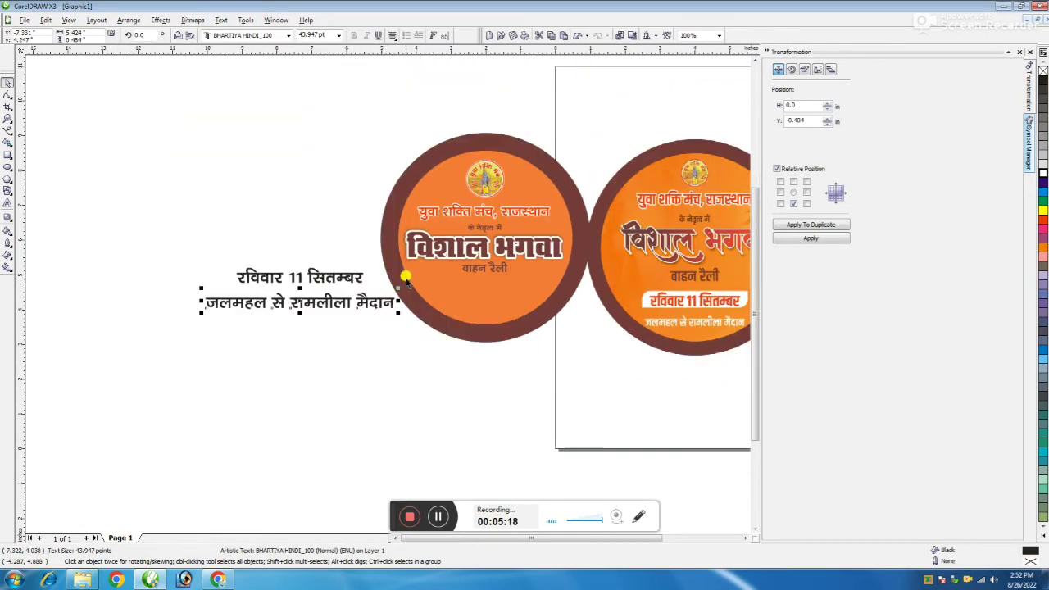
pyautogui.click(8, 157)
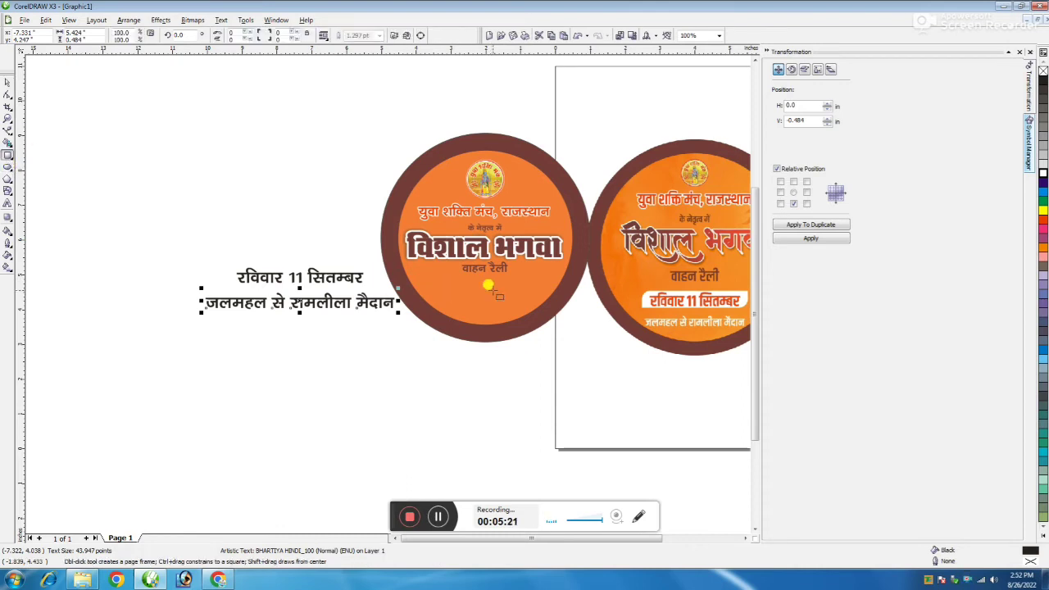
pyautogui.scroll(2, 389, 293)
pyautogui.moveTo(287, 265); pyautogui.dragTo(455, 287)
pyautogui.click(8, 96)
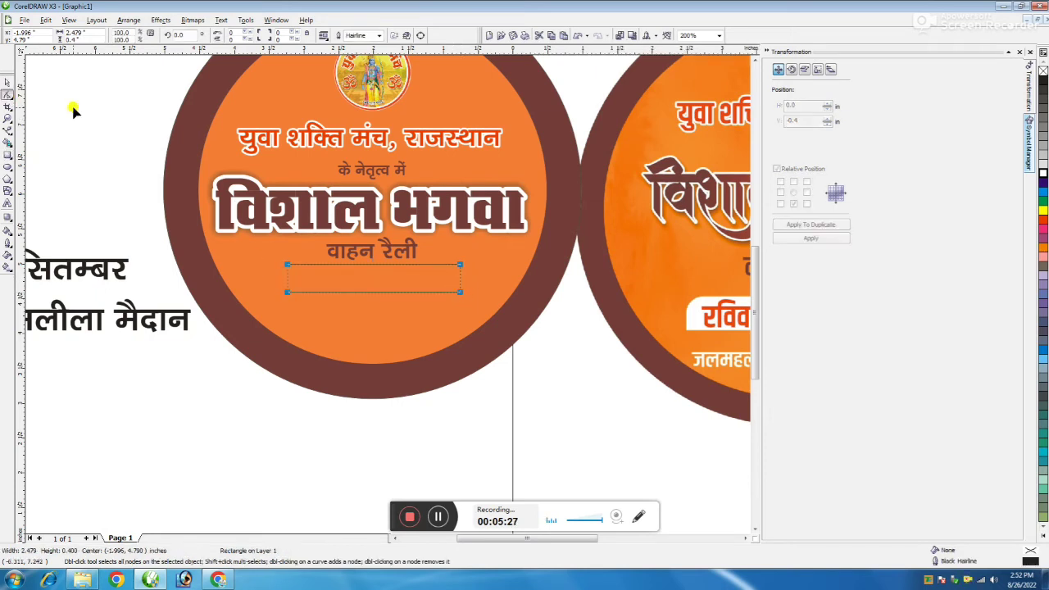
# Step: Fully round two diagonally opposite corners of the rectangle below "वाहन रैली", the upper-left and the lower-right one
pyautogui.moveTo(287, 267); pyautogui.dragTo(300, 265)
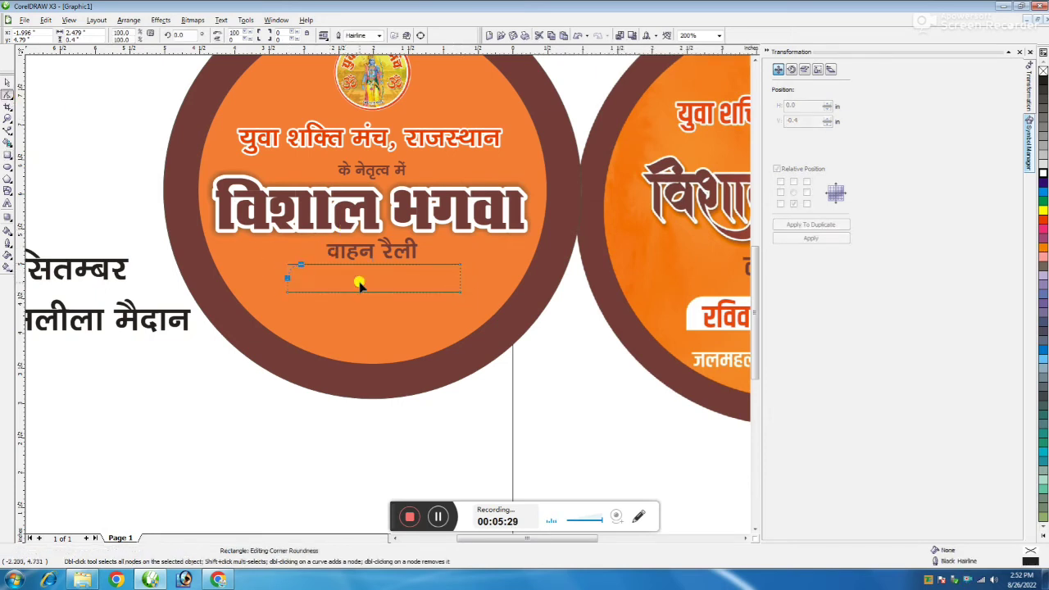
pyautogui.moveTo(459, 291); pyautogui.dragTo(446, 292)
pyautogui.click(8, 82)
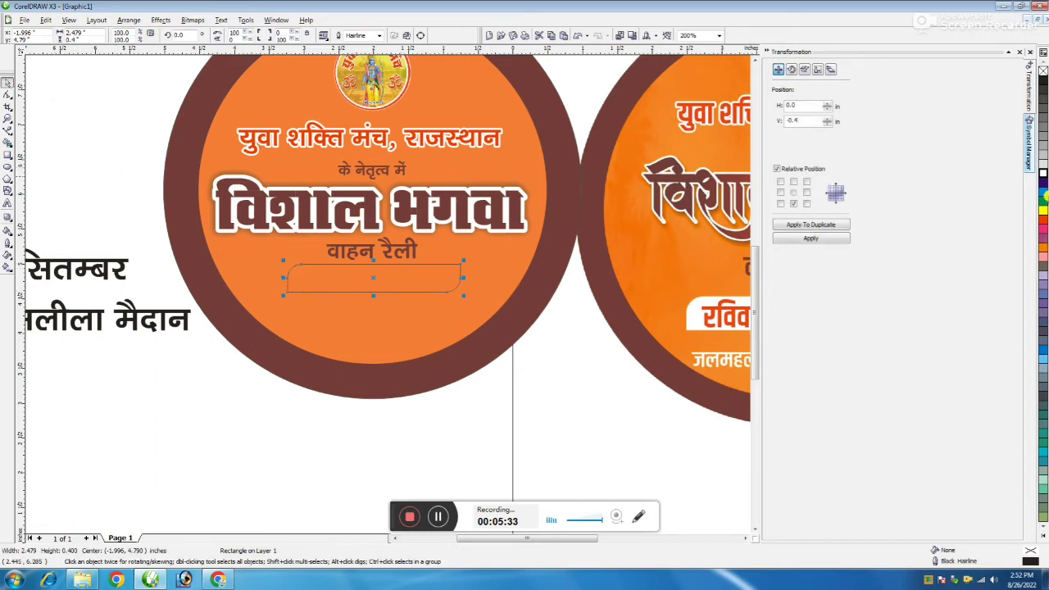
# Step: Fill the rounded rectangle white and centre it horizontally on the orange circle
pyautogui.click(1043, 174)
pyautogui.keyDown('shift'); pyautogui.click(406, 307); pyautogui.keyUp('shift')
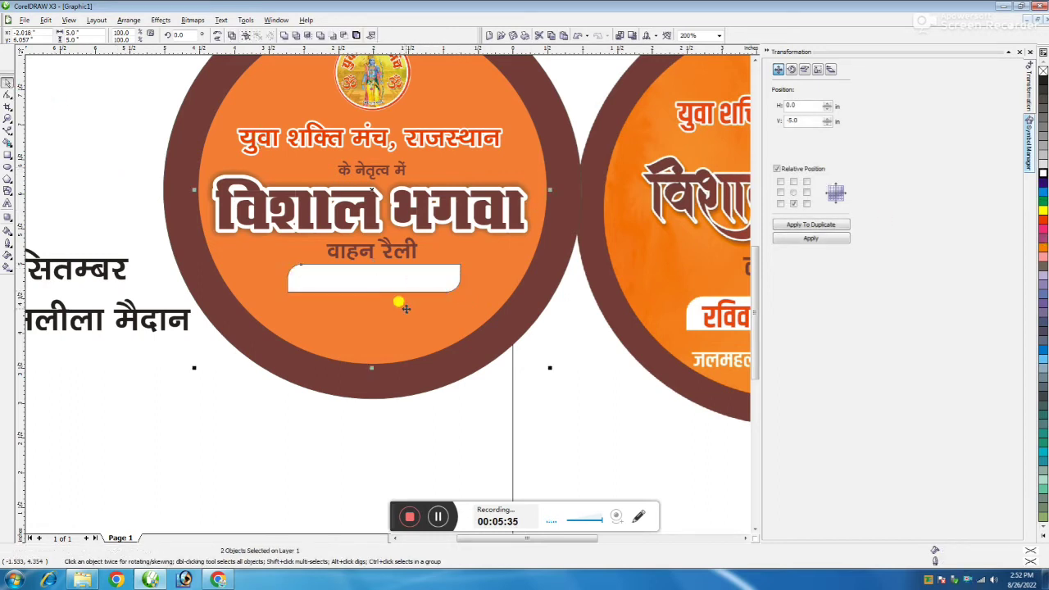
pyautogui.click(413, 398)
# Step: Place "रविवार 11 सितम्बर" on the white banner, shrunk to about 25 pt, coloured red and brought to the front
pyautogui.click(94, 264)
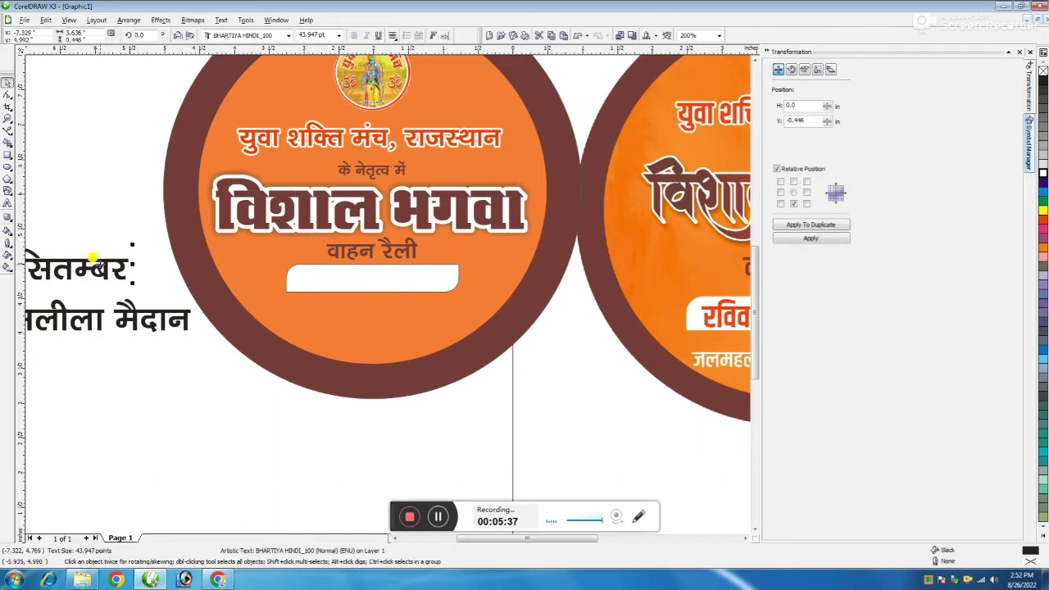
pyautogui.moveTo(94, 264); pyautogui.dragTo(424, 279)
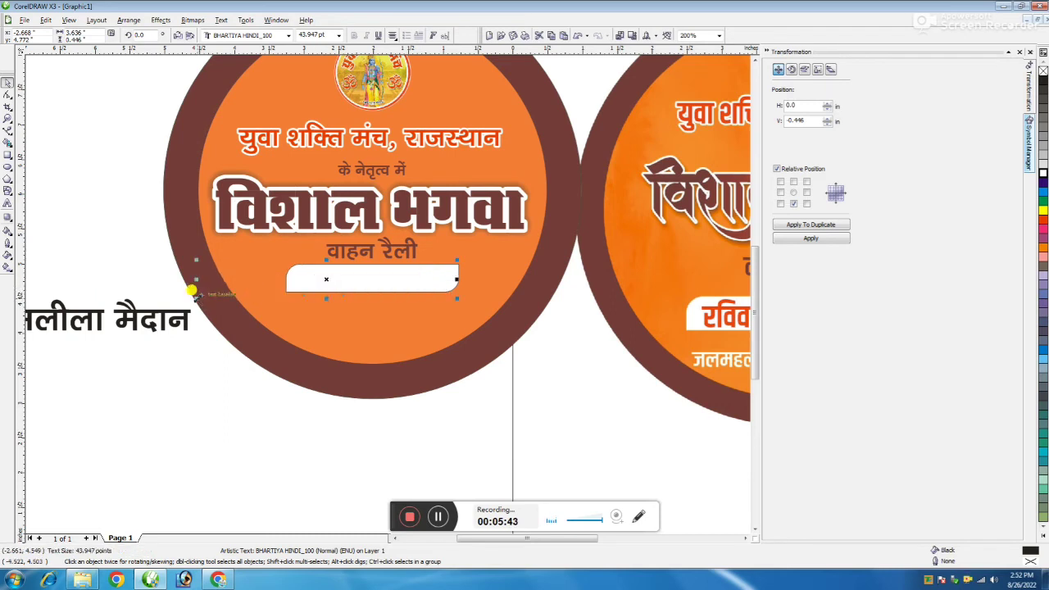
pyautogui.moveTo(194, 295); pyautogui.dragTo(303, 287)
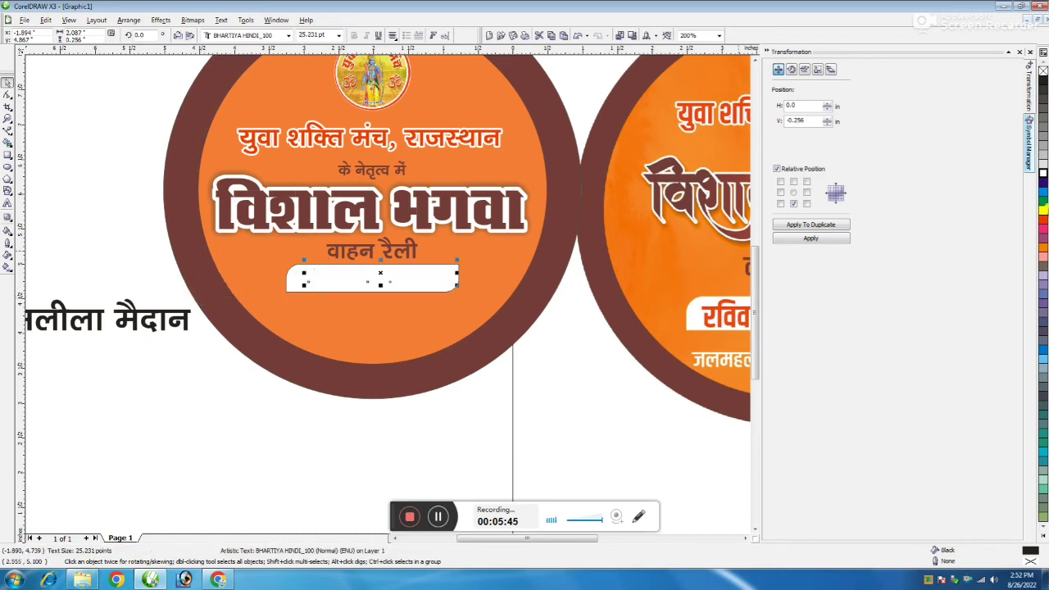
pyautogui.click(1044, 222)
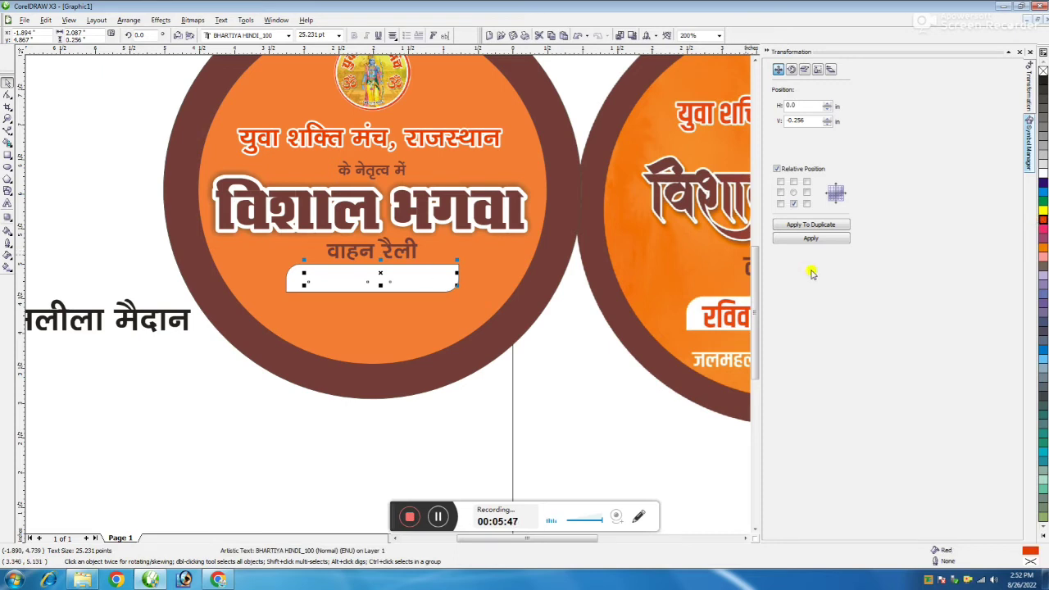
pyautogui.hotkey('shift', 'pageup')
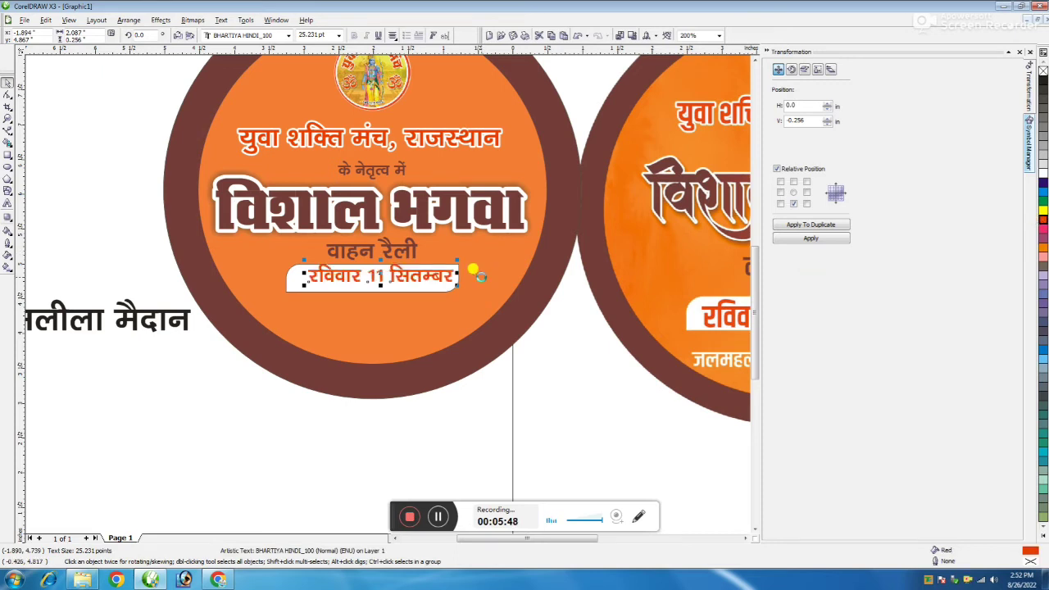
# Step: Centre "रविवार 11 सितम्बर" horizontally and vertically on the white banner, and deselect
pyautogui.keyDown('shift'); pyautogui.click(433, 287); pyautogui.keyUp('shift')
pyautogui.press('c')
pyautogui.press('e')
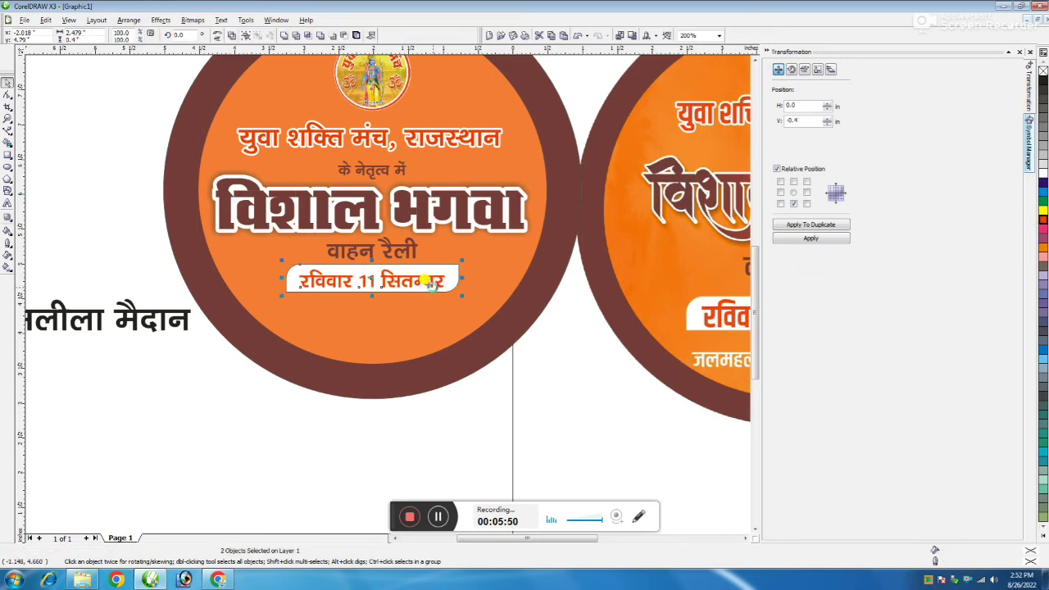
pyautogui.click(513, 446)
# Step: Place "जलमहल से रामलीला मैदान" below the date banner in white at about 21 pt, centred horizontally on the orange circle
pyautogui.moveTo(161, 323); pyautogui.dragTo(478, 321)
pyautogui.moveTo(119, 333); pyautogui.dragTo(360, 320)
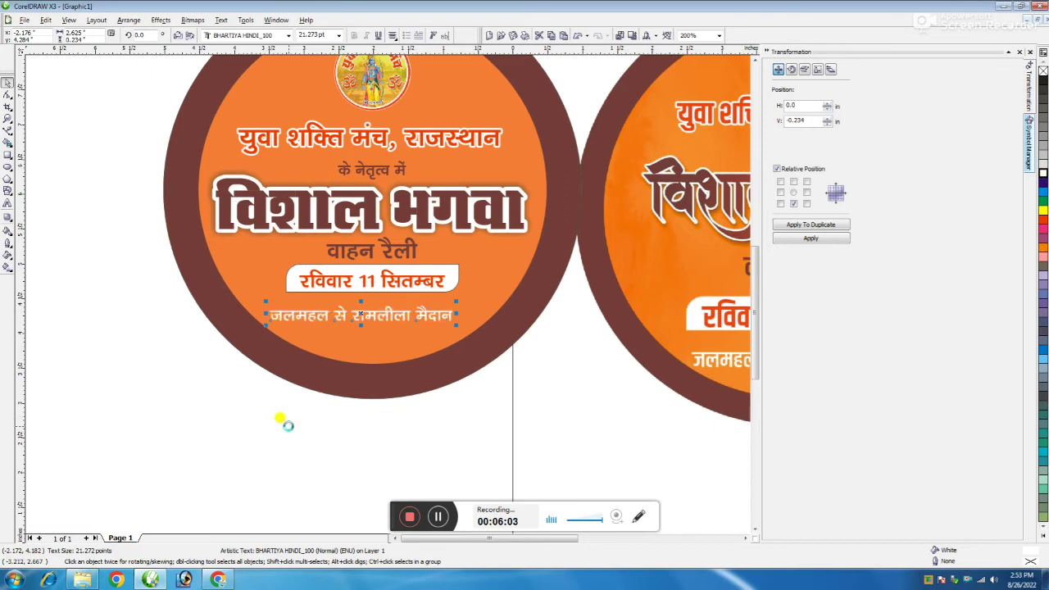
pyautogui.keyDown('shift'); pyautogui.click(375, 348); pyautogui.keyUp('shift')
pyautogui.press('c')
pyautogui.press('Escape')
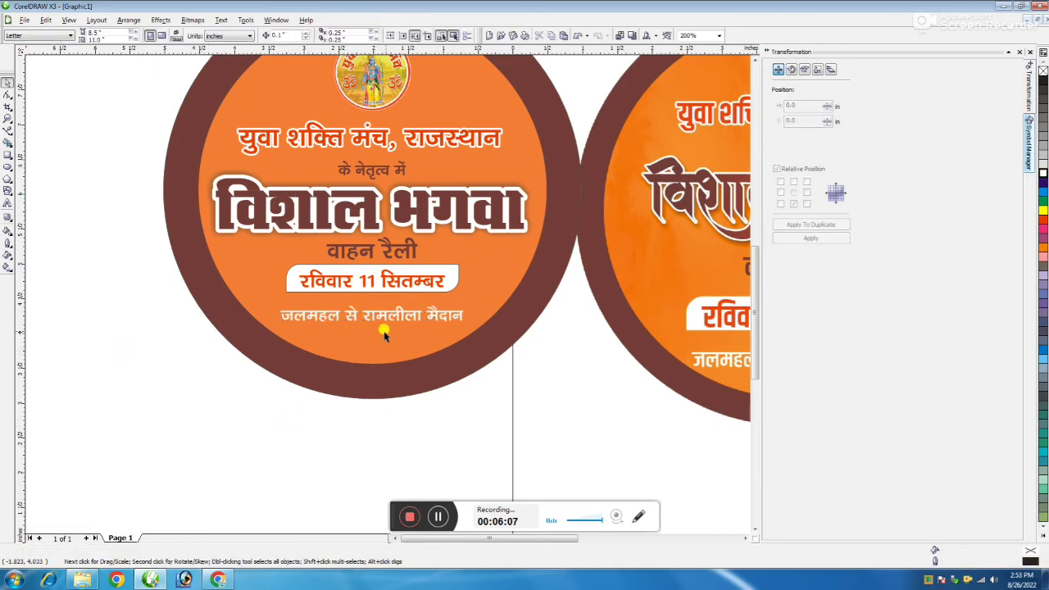
# Step: Stretch "जलमहल से रामलीला मैदान" to about 2.71 by 0.32 inches and deselect it
pyautogui.click(379, 322)
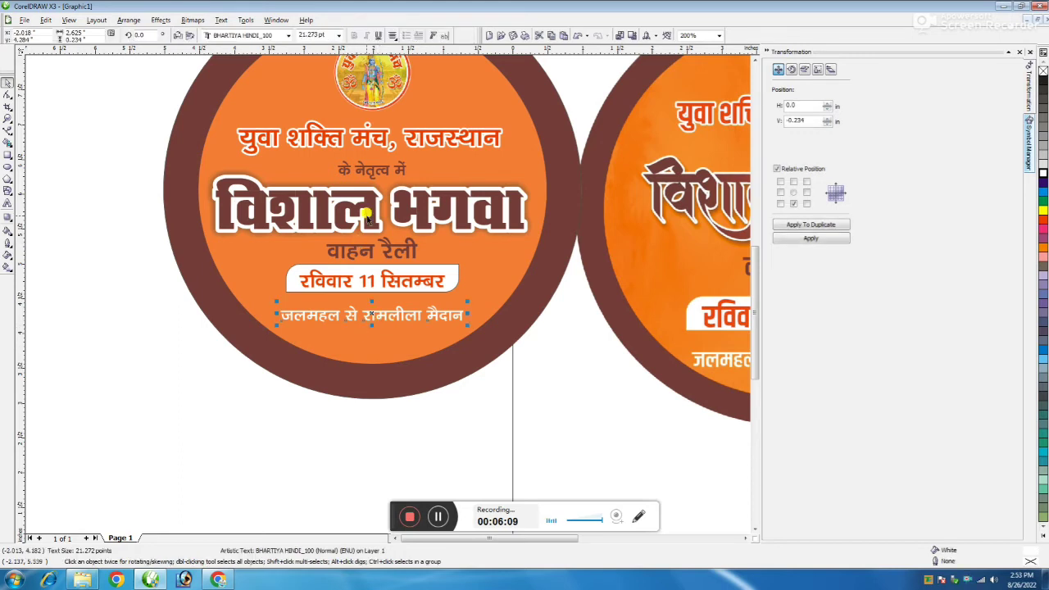
pyautogui.scroll(1, 390, 320)
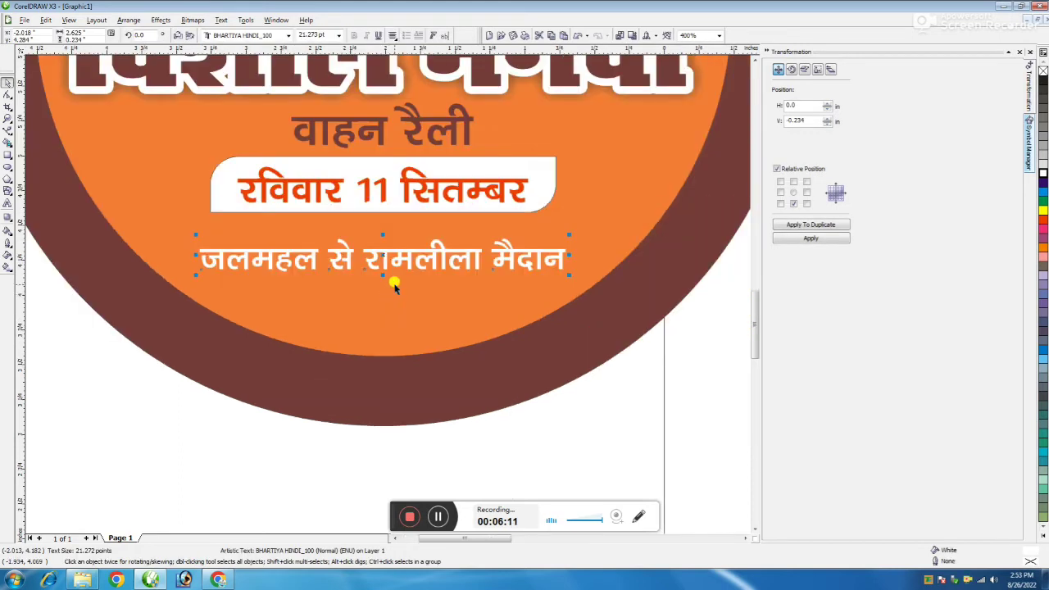
pyautogui.moveTo(375, 270); pyautogui.dragTo(381, 285)
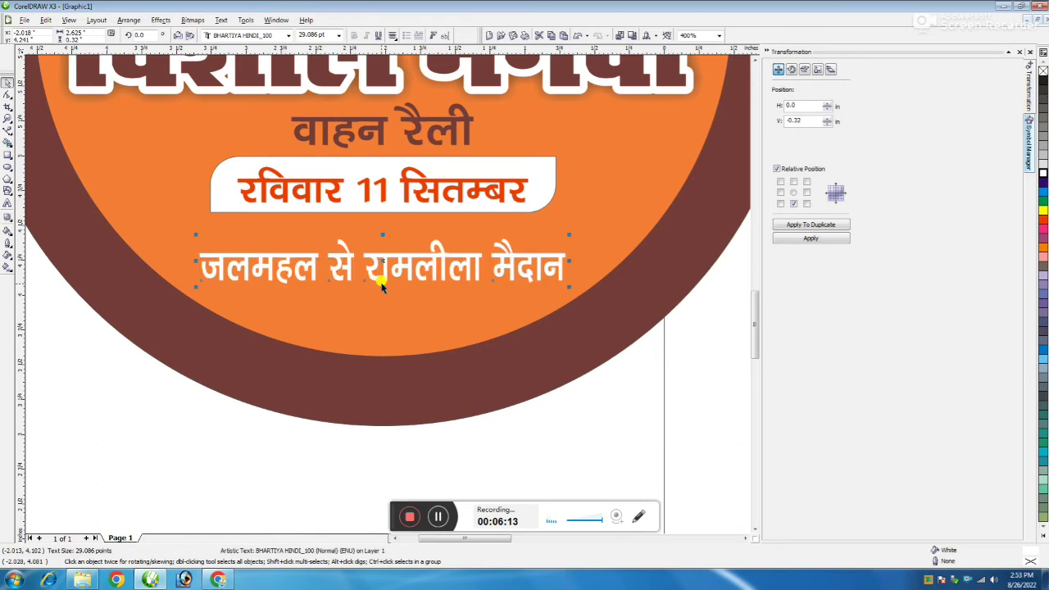
pyautogui.moveTo(564, 261); pyautogui.dragTo(572, 260)
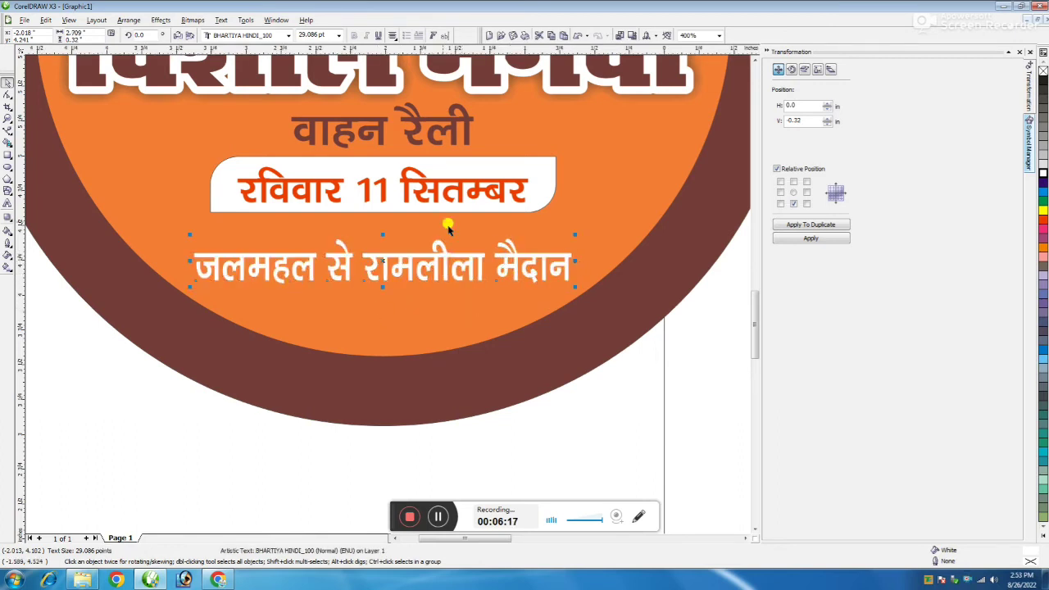
pyautogui.scroll(-1, 384, 295)
pyautogui.click(546, 407)
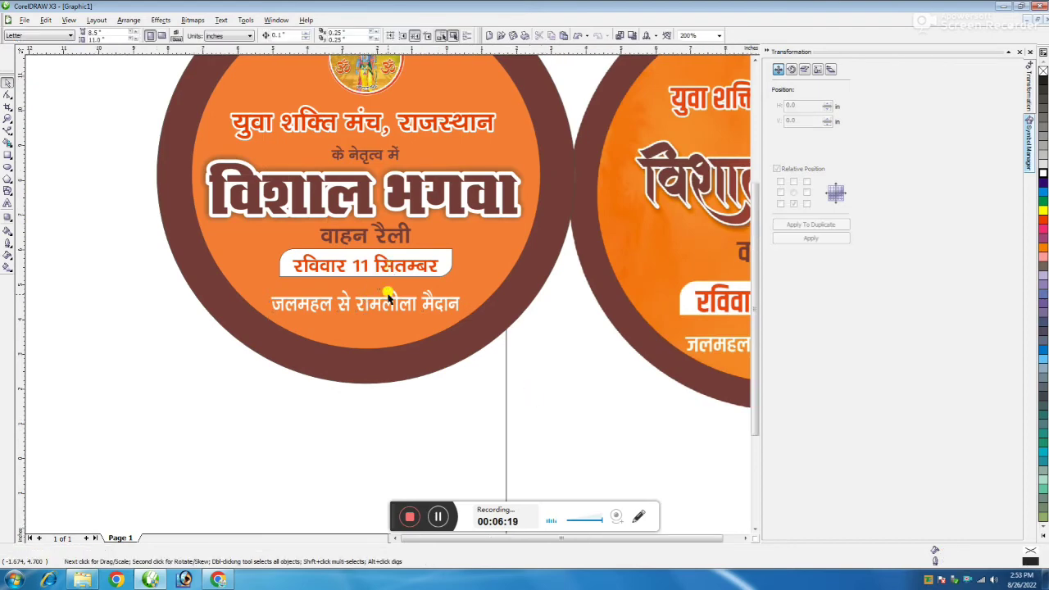
# Step: Remove the outline from the white date banner
pyautogui.scroll(-1, 390, 273)
pyautogui.scroll(1, 412, 293)
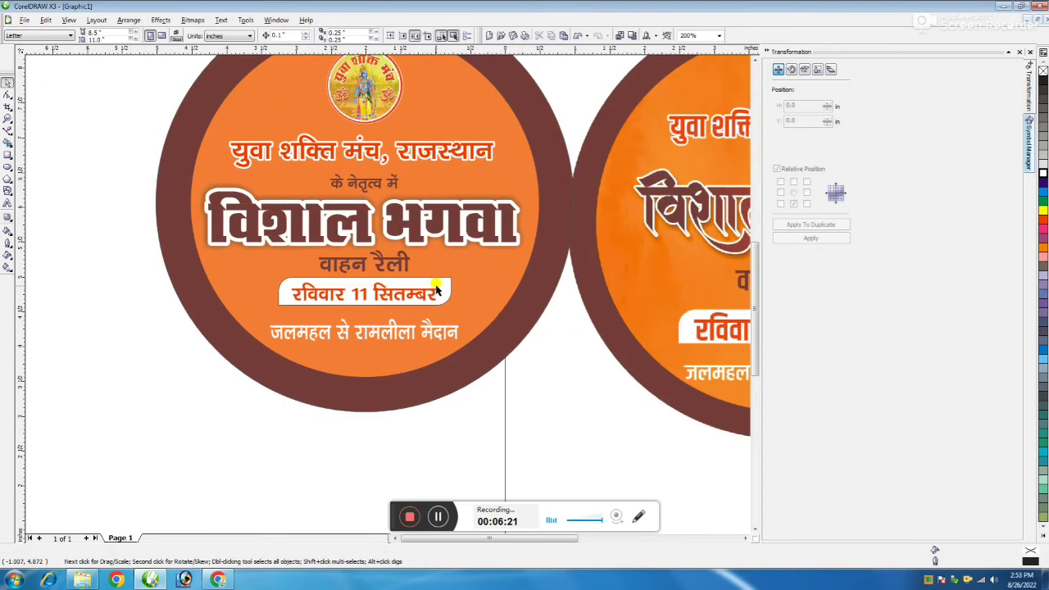
pyautogui.click(437, 290)
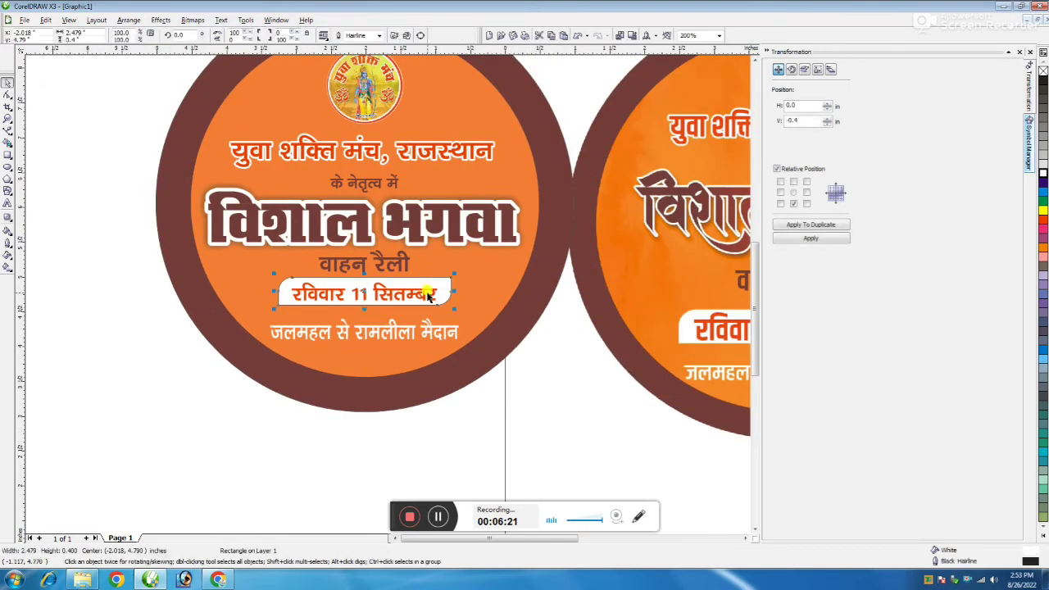
pyautogui.rightClick(1043, 72)
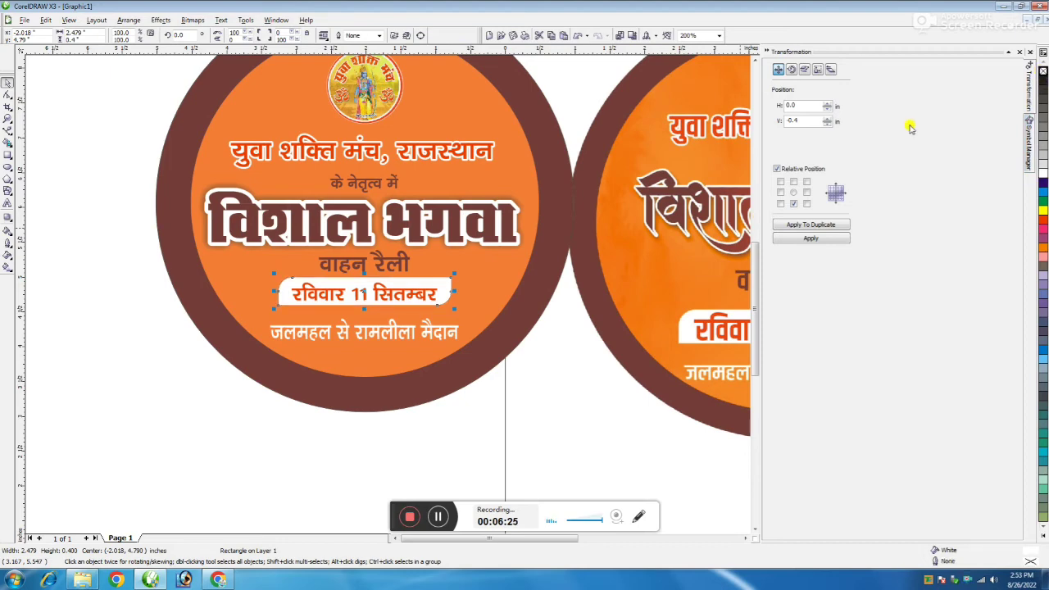
pyautogui.click(316, 456)
# Step: Move the date banner together with its text slightly down, closer to "जलमहल से रामलीला मैदान"
pyautogui.moveTo(140, 270); pyautogui.dragTo(511, 312)
pyautogui.scroll(2, 365, 325)
pyautogui.moveTo(394, 283); pyautogui.dragTo(395, 295)
pyautogui.scroll(-2, 385, 296)
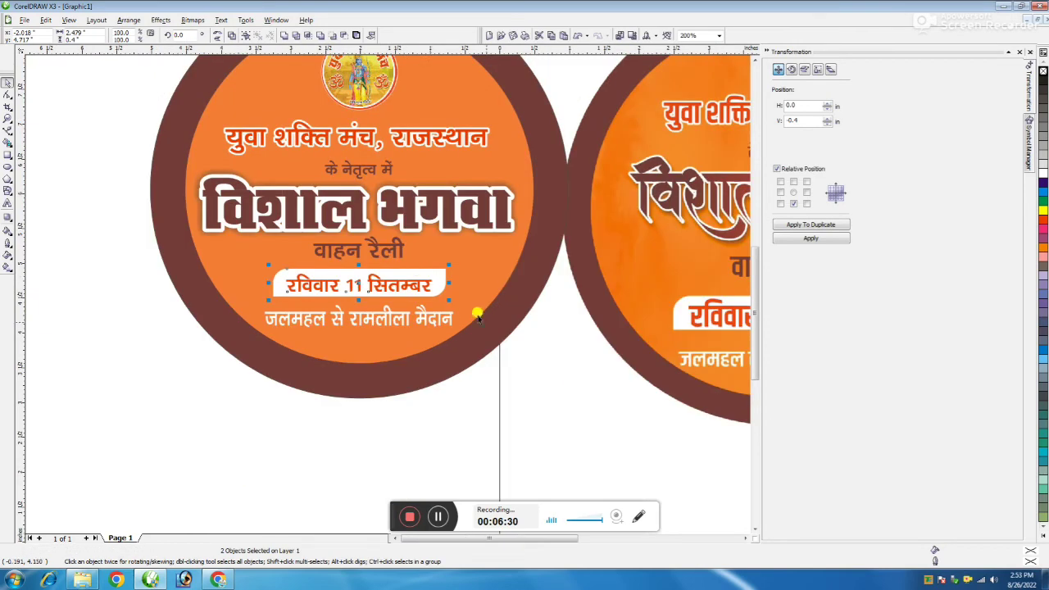
pyautogui.click(533, 387)
# Step: Bring the orange flag from outside the page over to the recreated badge
pyautogui.scroll(-2, 407, 240)
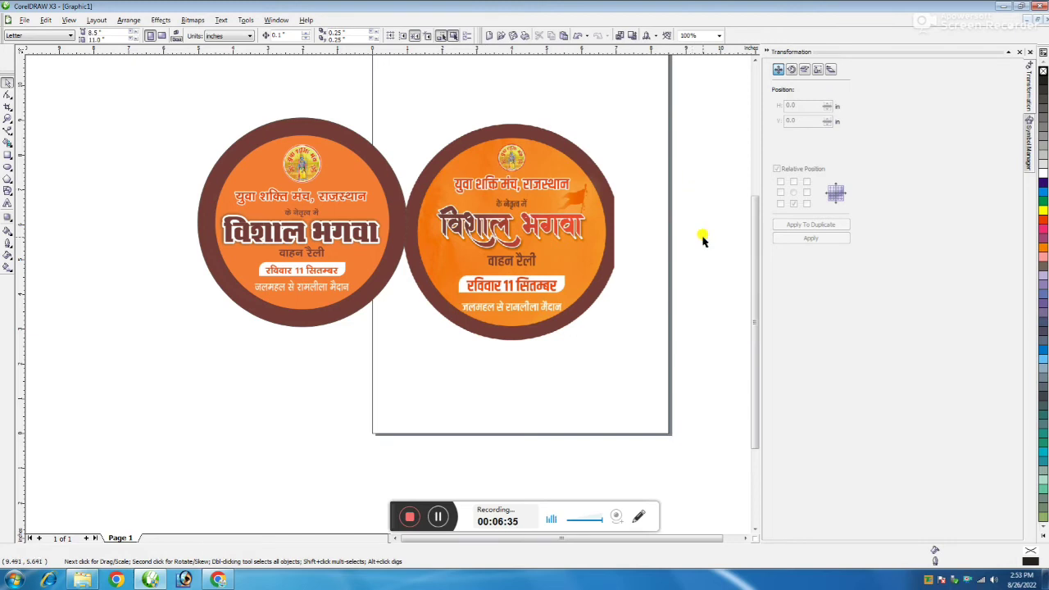
pyautogui.hotkey('ctrl', 'i')
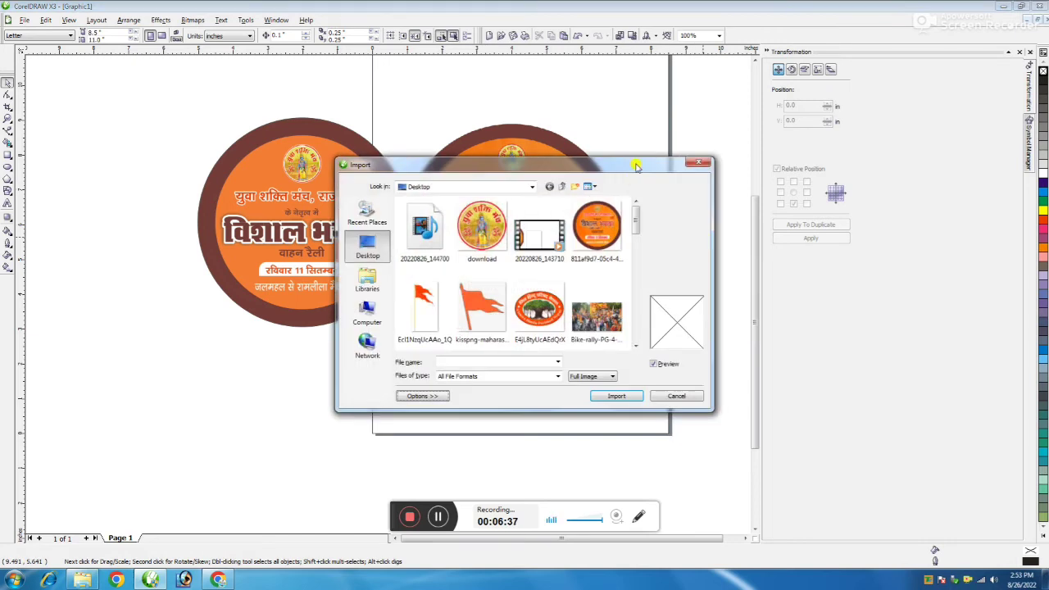
pyautogui.click(703, 163)
pyautogui.scroll(-3, 312, 318)
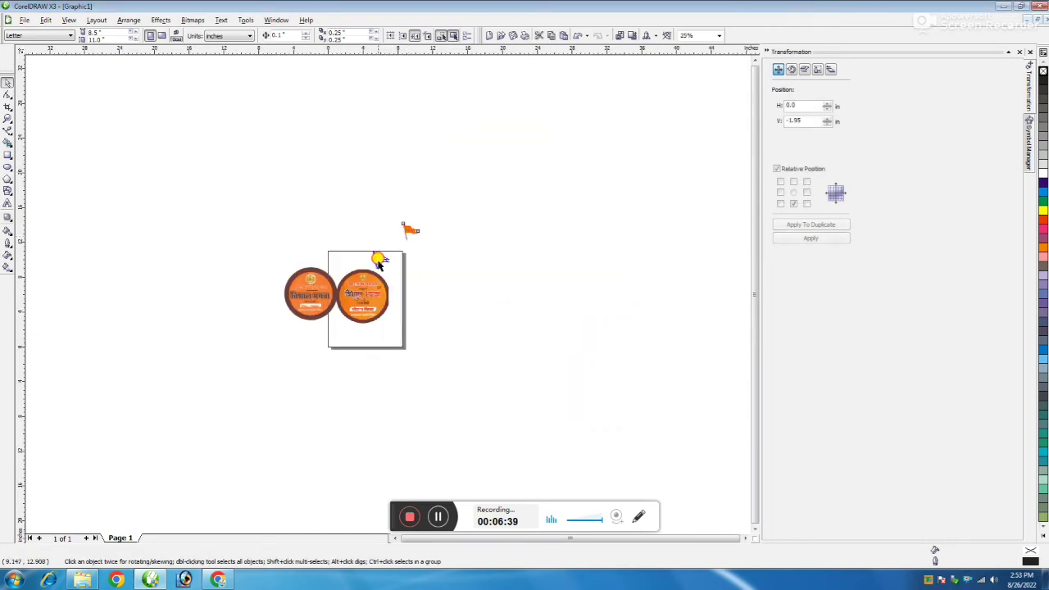
pyautogui.click(318, 289)
pyautogui.scroll(3, 318, 288)
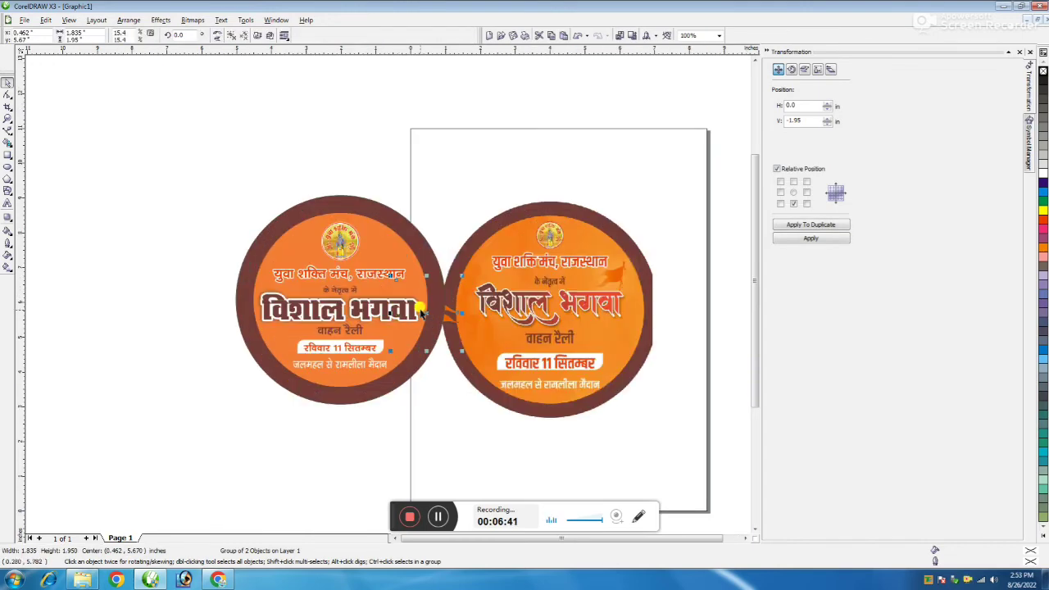
pyautogui.scroll(-1, 383, 300)
pyautogui.scroll(2, 386, 299)
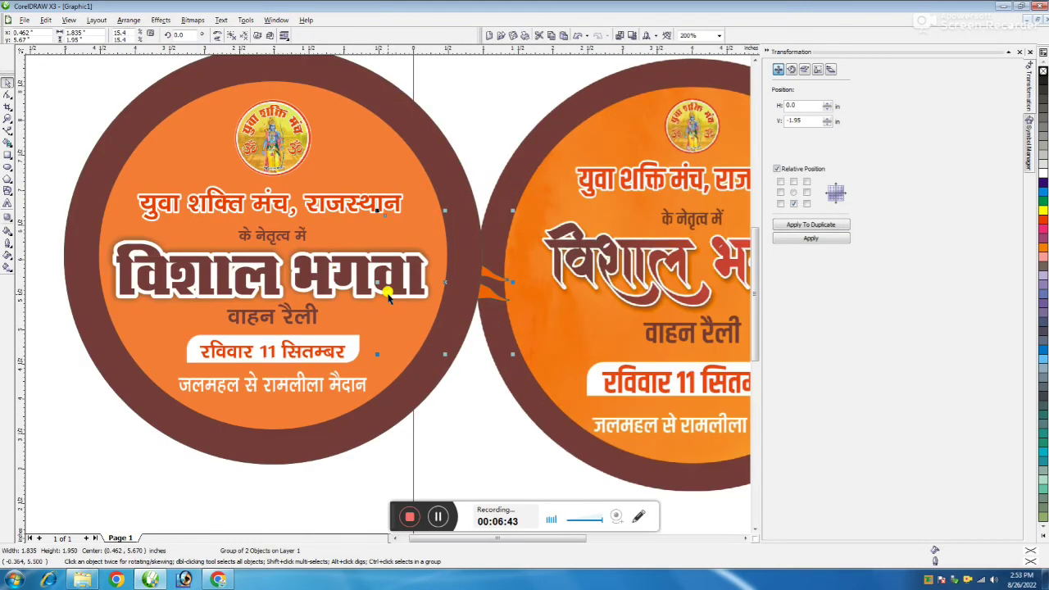
# Step: Bring the flag to the front and position it over the right part of the badge, above the end of "विशाल भगवा"
pyautogui.hotkey('shift', 'pageup')
pyautogui.moveTo(424, 263); pyautogui.dragTo(378, 231)
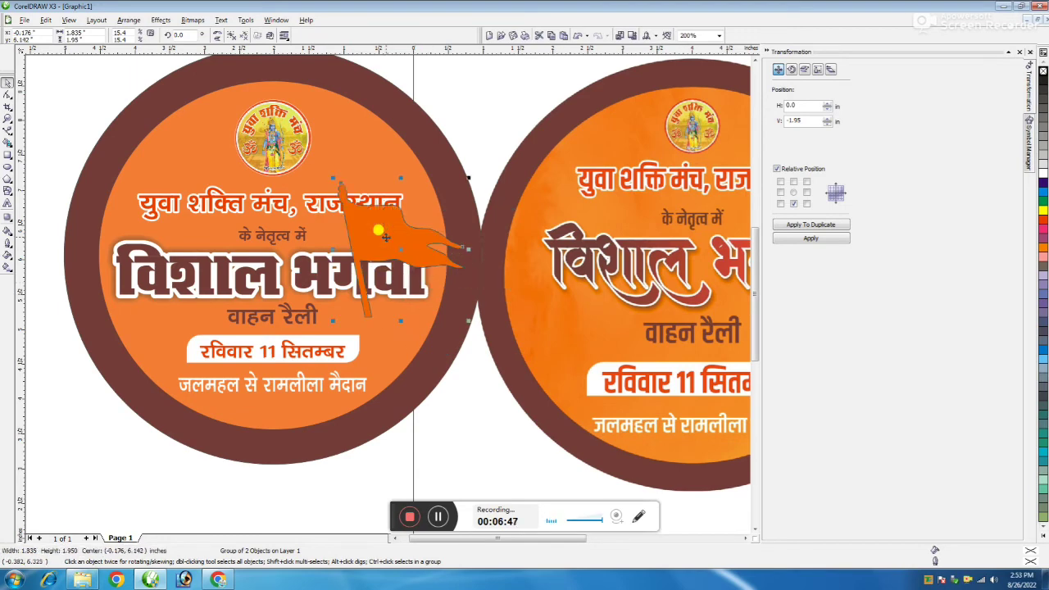
pyautogui.scroll(-1, 385, 238)
pyautogui.scroll(1, 388, 295)
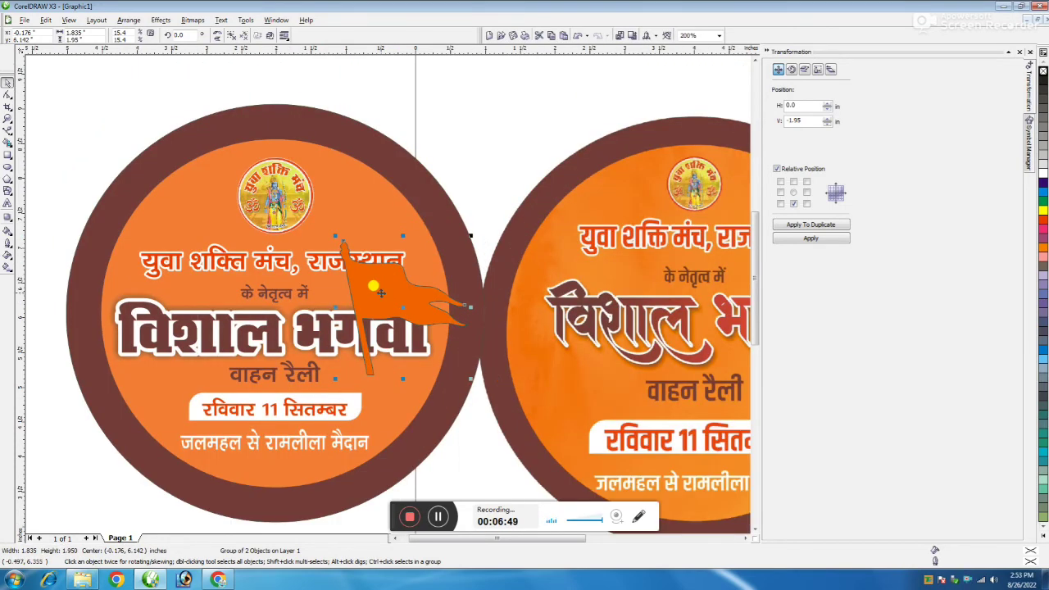
pyautogui.moveTo(372, 284); pyautogui.dragTo(378, 248)
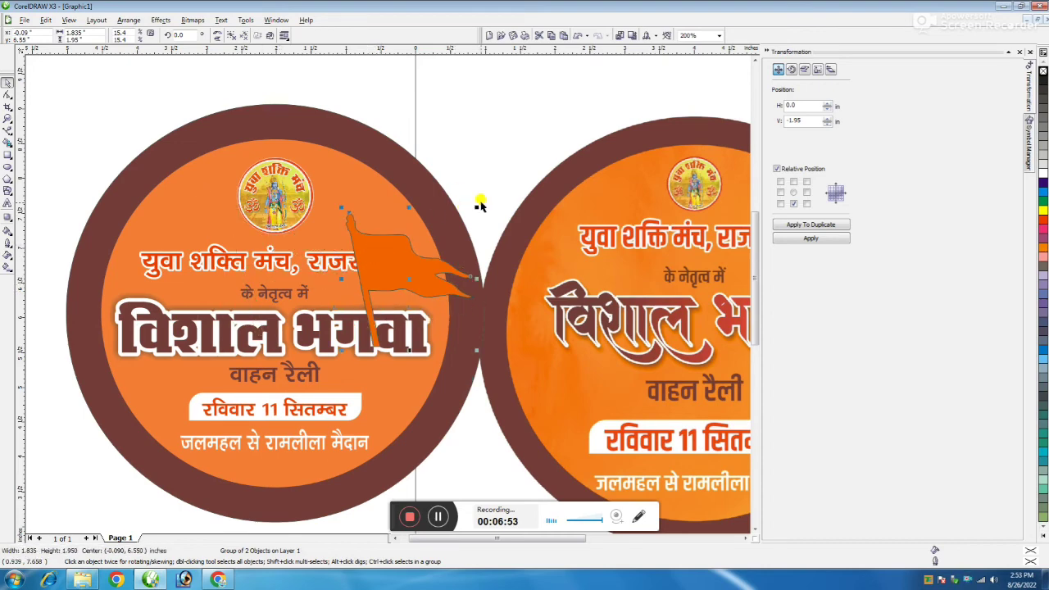
# Step: Shrink the flag to well under an inch and set it just above the end of "विशाल भगवा"
pyautogui.moveTo(474, 204); pyautogui.dragTo(413, 283)
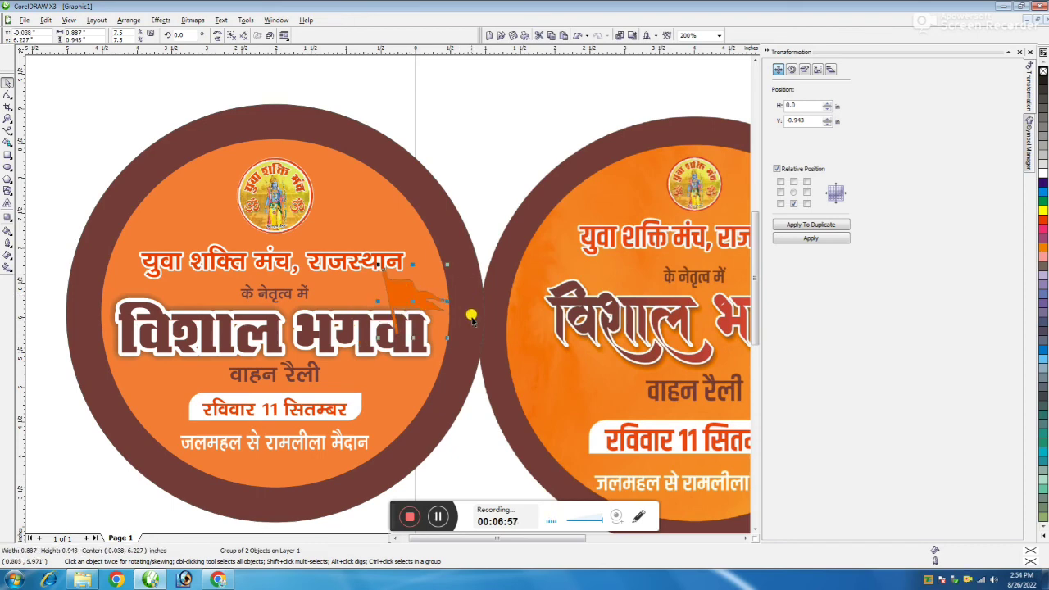
pyautogui.moveTo(444, 330); pyautogui.dragTo(428, 314)
pyautogui.scroll(1, 451, 332)
pyautogui.moveTo(347, 236); pyautogui.dragTo(360, 250)
# Step: Bring "विशाल भगवा" with its drop shadow in front of the flag pole, and deselect everything
pyautogui.click(342, 333)
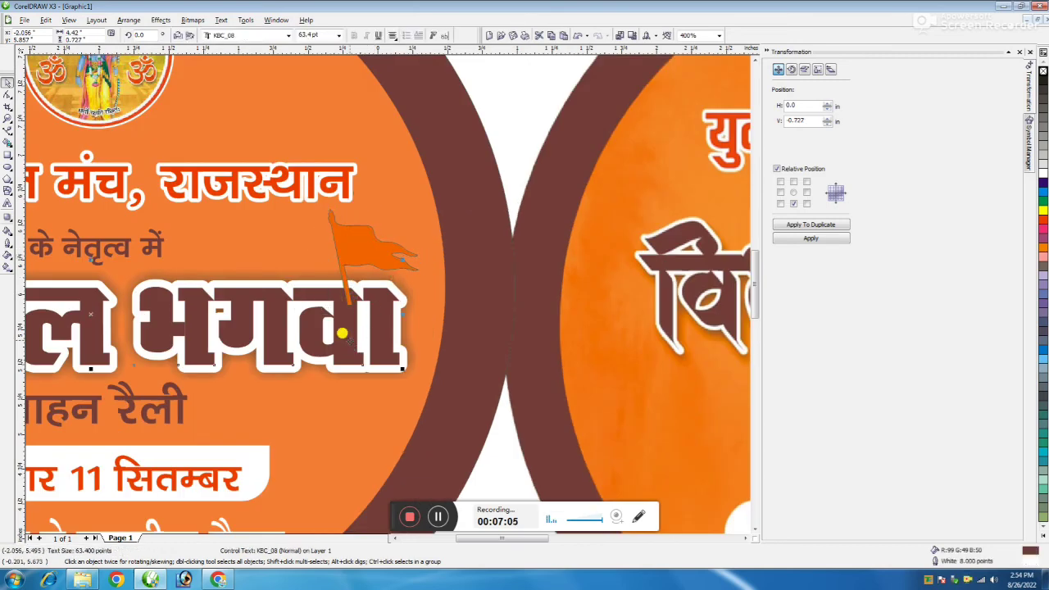
pyautogui.click(342, 333)
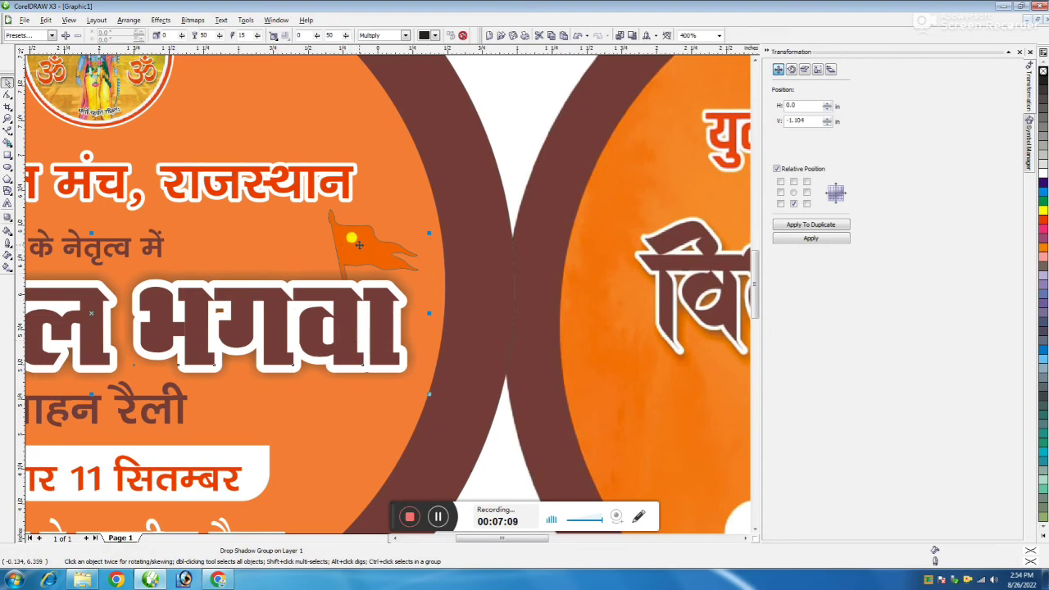
pyautogui.scroll(-1, 352, 256)
pyautogui.click(461, 436)
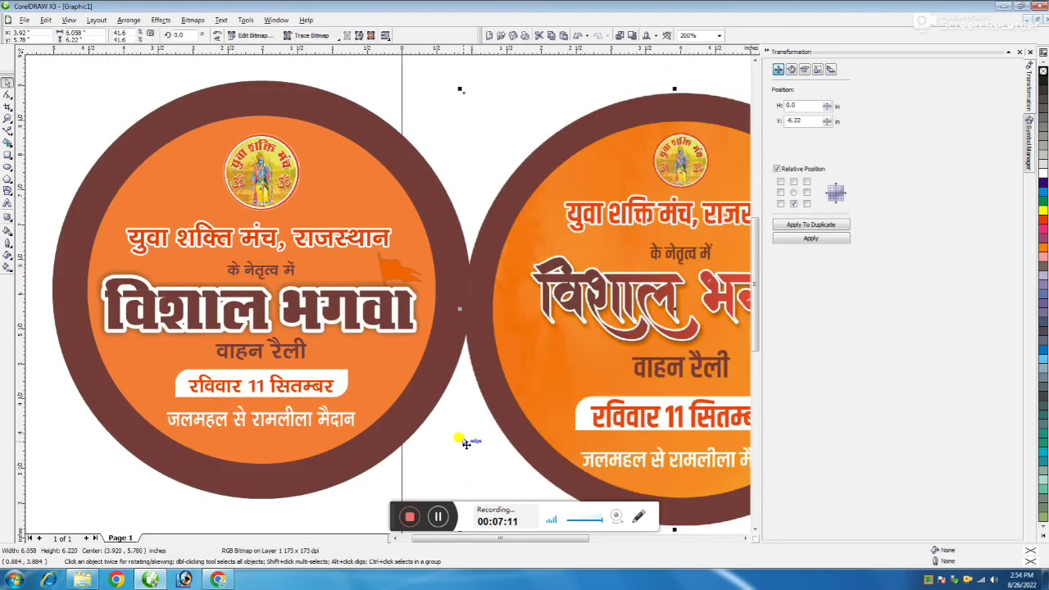
pyautogui.scroll(-1, 418, 273)
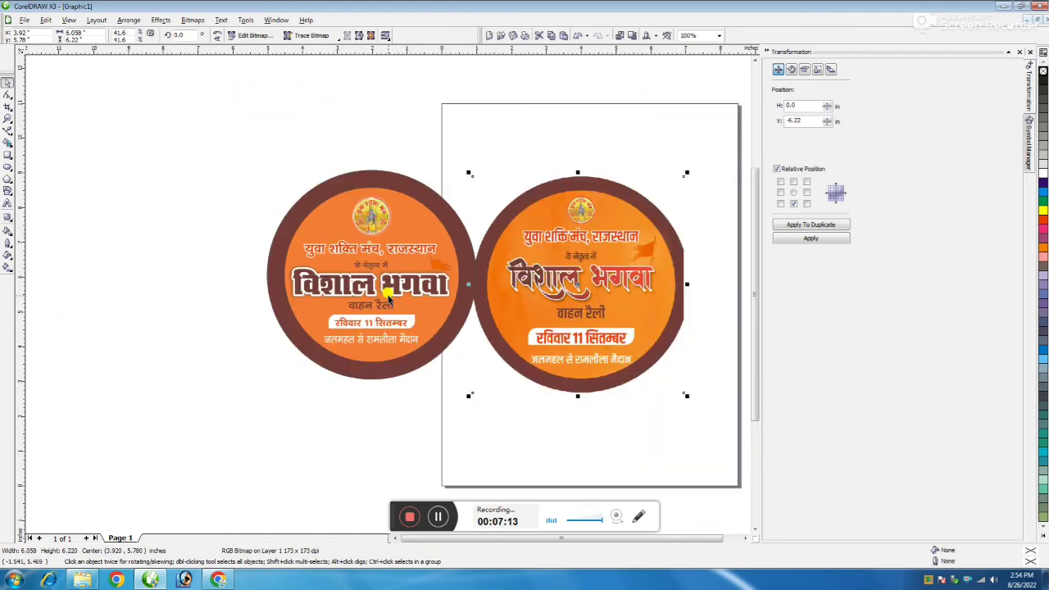
pyautogui.click(456, 375)
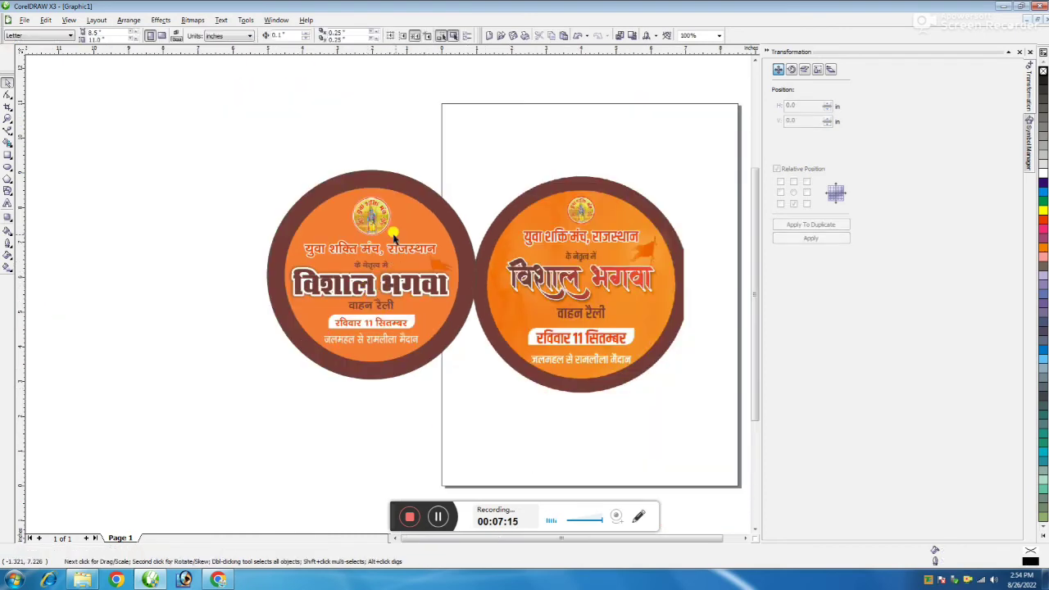
# Step: Give the badge's inner orange circle a radial fountain fill with a custom blend from orange to a lighter orange
pyautogui.click(402, 225)
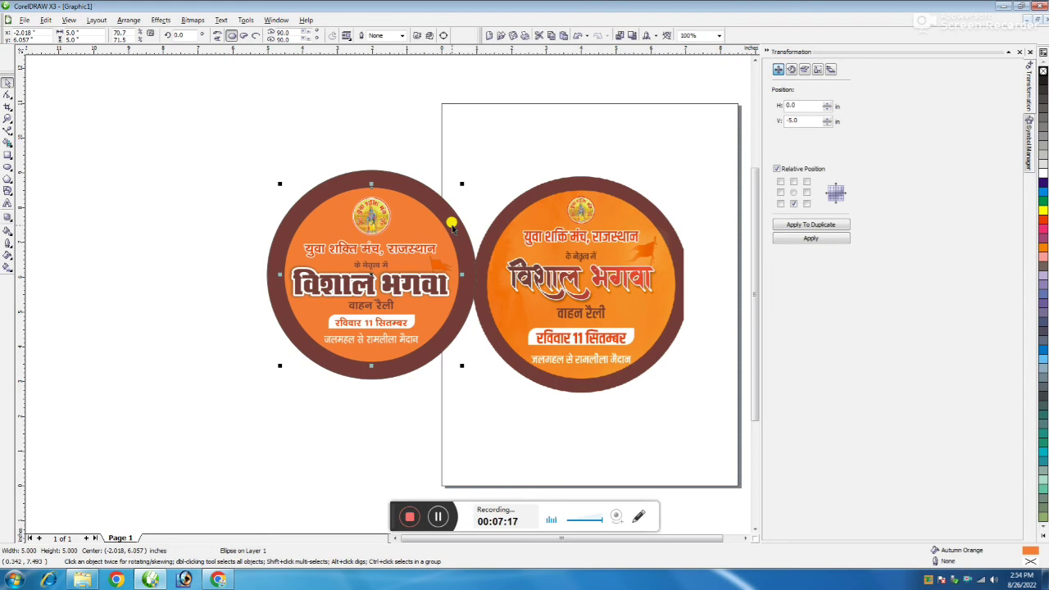
pyautogui.press('F11')
pyautogui.click(480, 278)
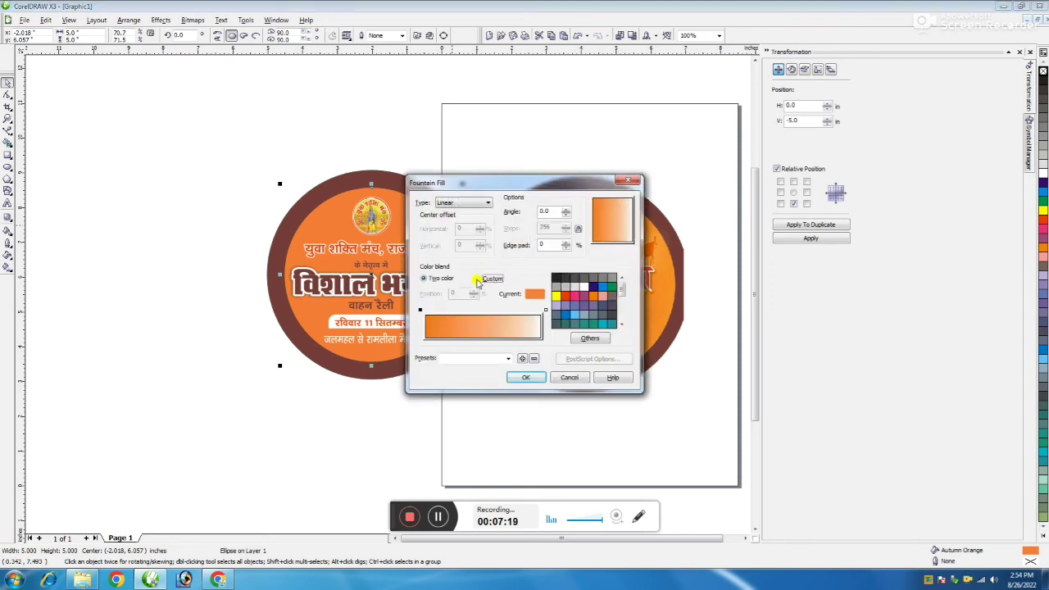
pyautogui.click(544, 310)
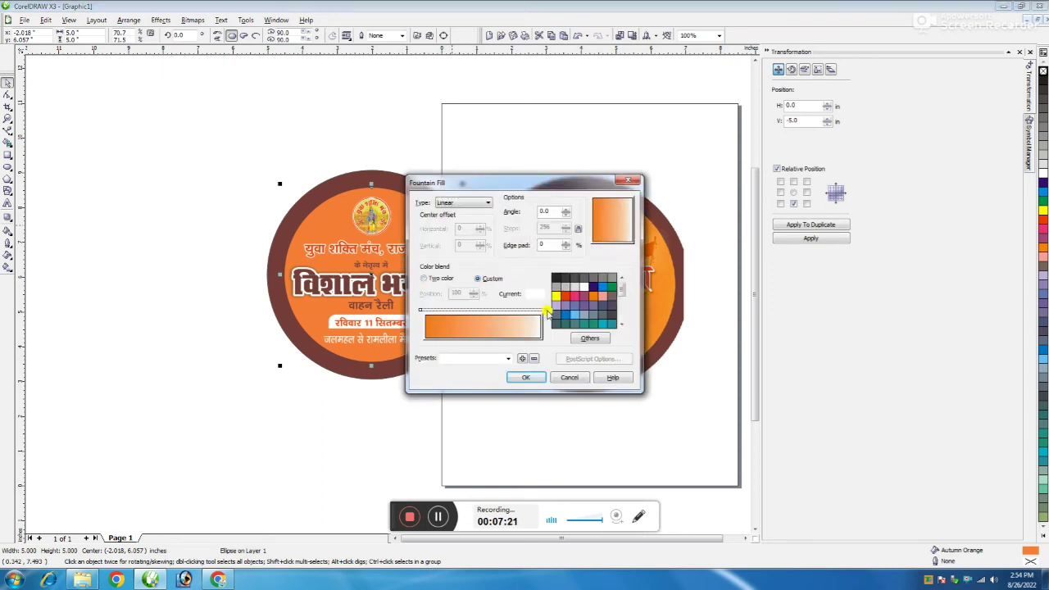
pyautogui.scroll(-4, 622, 295)
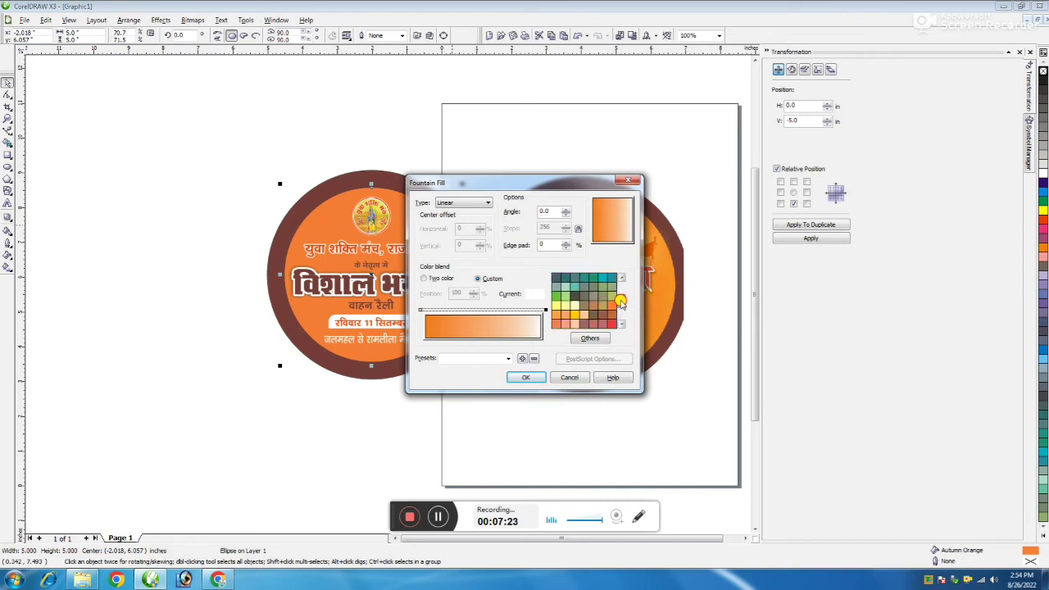
pyautogui.click(563, 319)
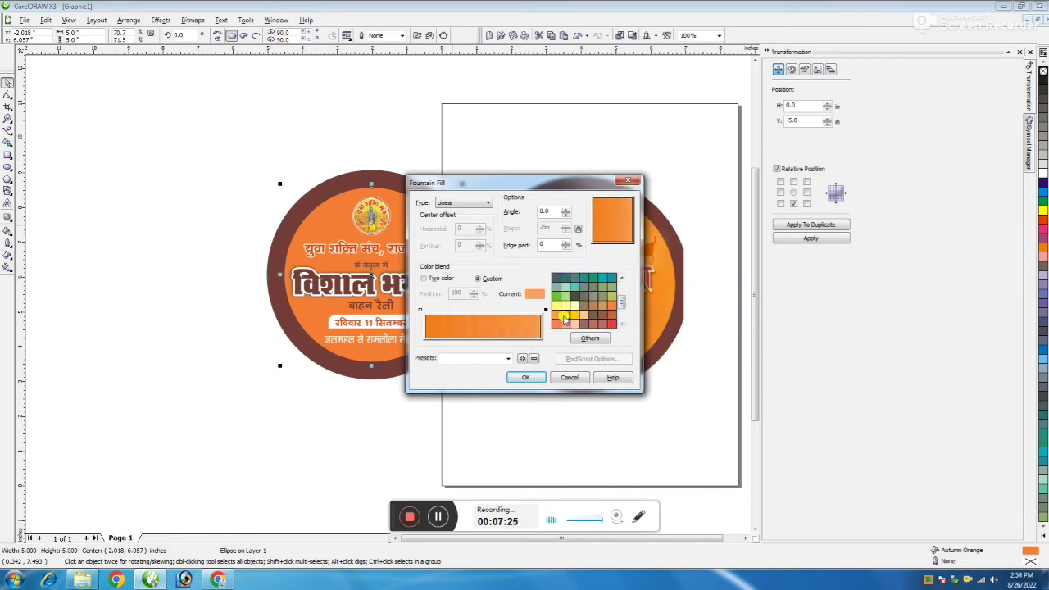
pyautogui.click(486, 203)
pyautogui.click(464, 220)
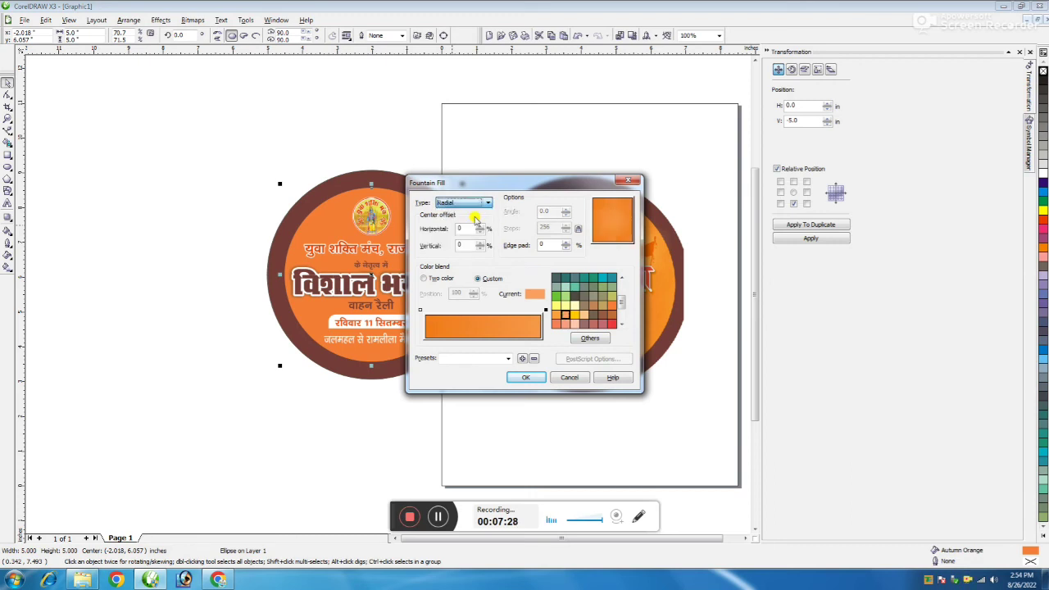
pyautogui.click(528, 377)
pyautogui.click(361, 422)
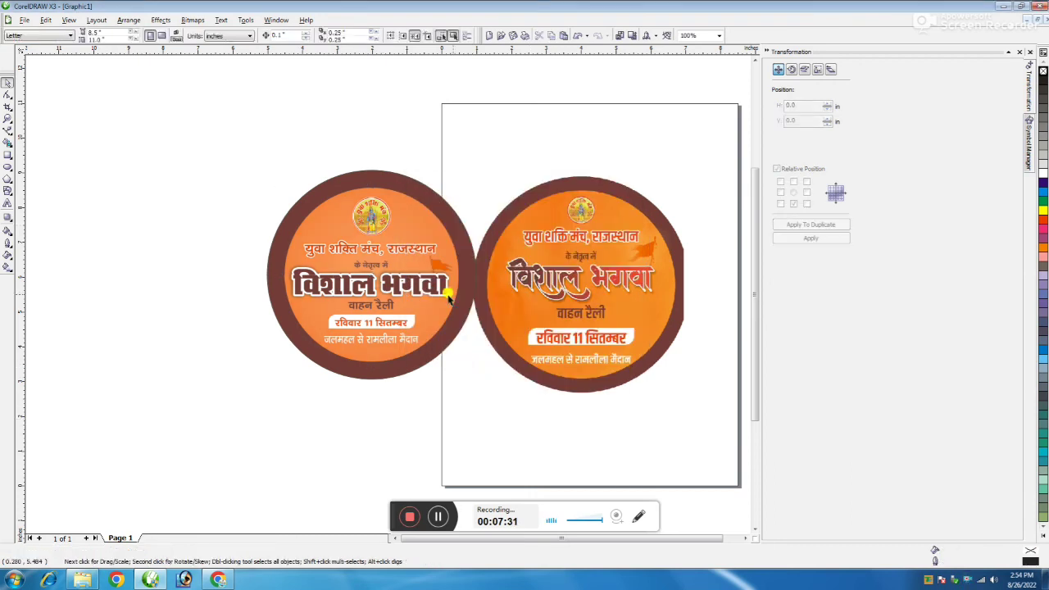
# Step: Delete the reference badge image from the page
pyautogui.moveTo(732, 144); pyautogui.dragTo(455, 461)
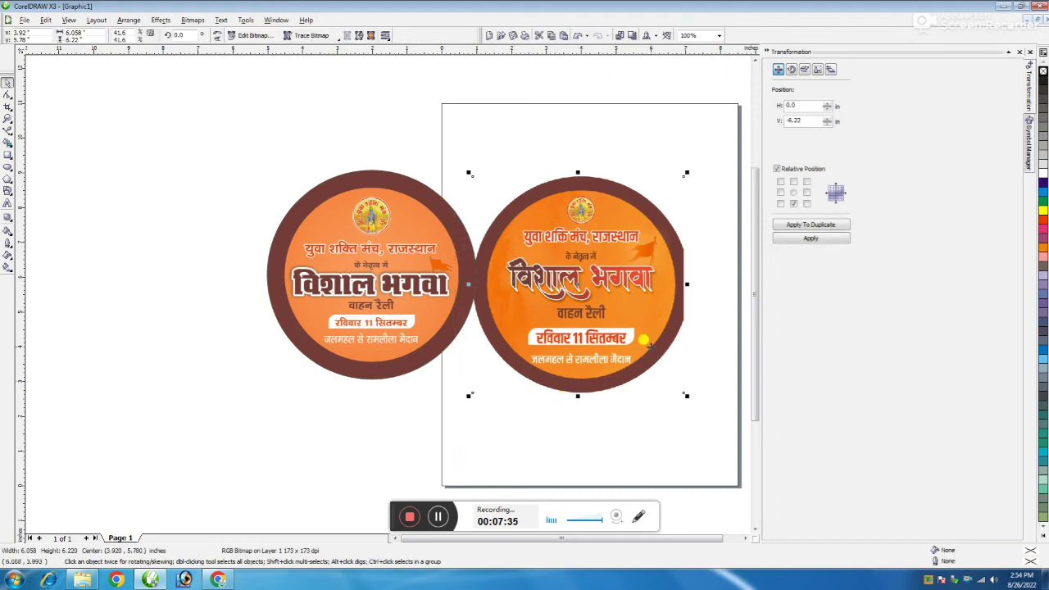
pyautogui.press('Delete')
# Step: Group all the objects of the recreated badge and centre the group on the page
pyautogui.moveTo(233, 140); pyautogui.dragTo(538, 410)
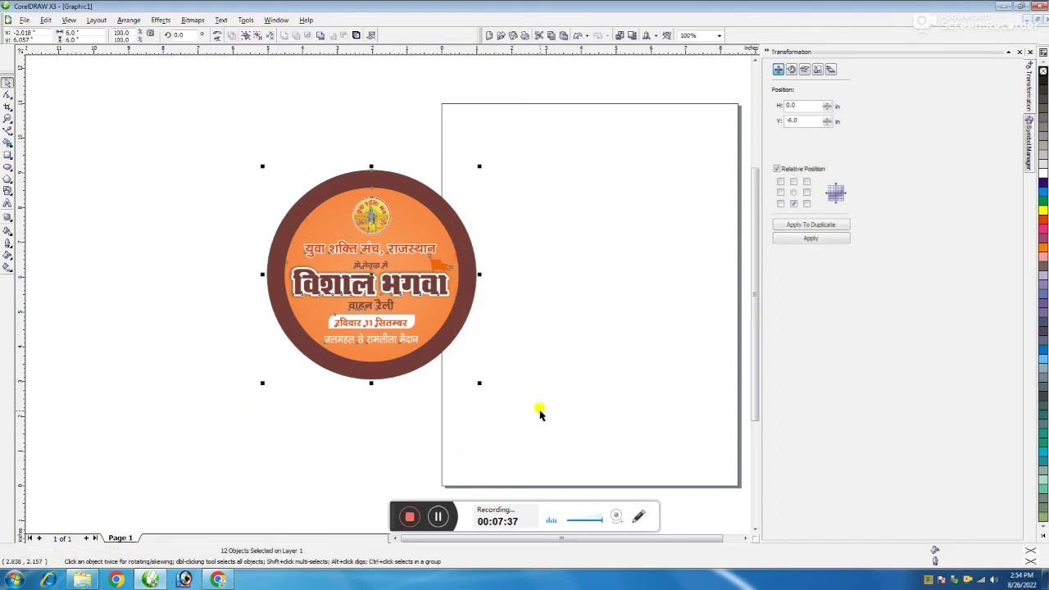
pyautogui.hotkey('ctrl', 'g')
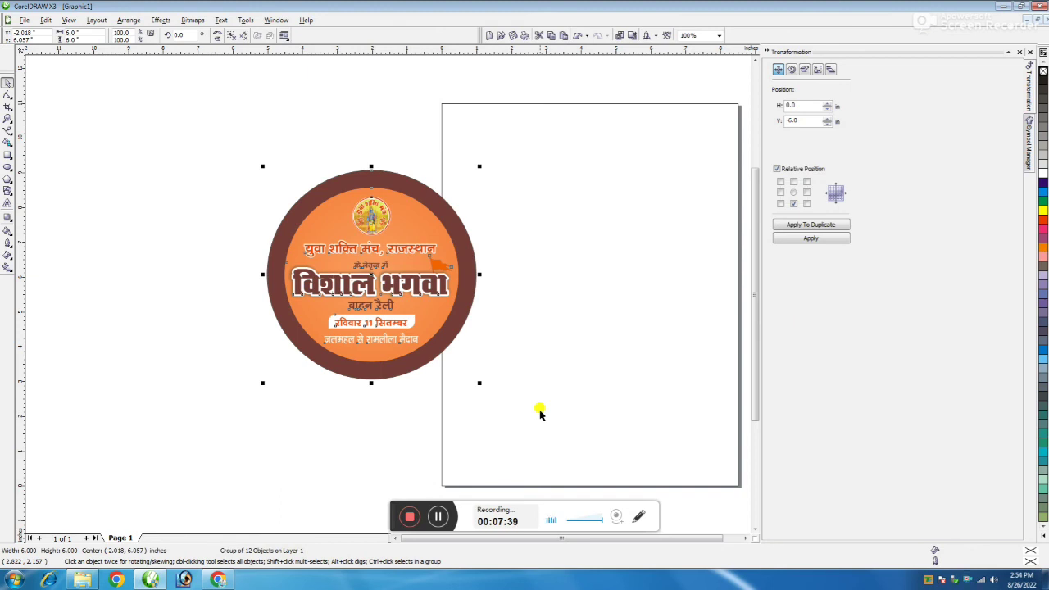
pyautogui.press('p')
pyautogui.click(461, 359)
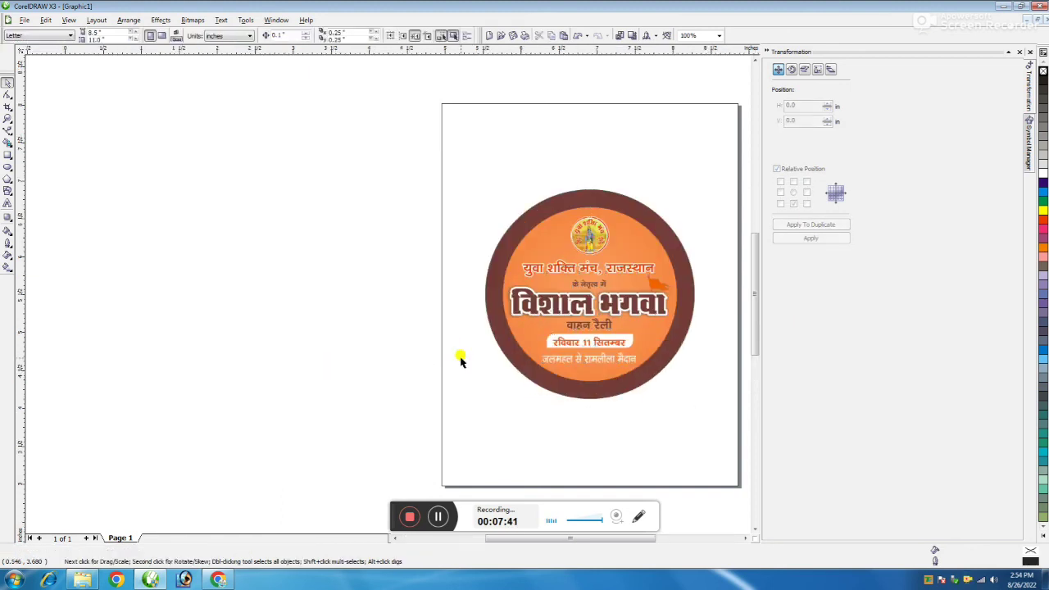
pyautogui.press('F4')
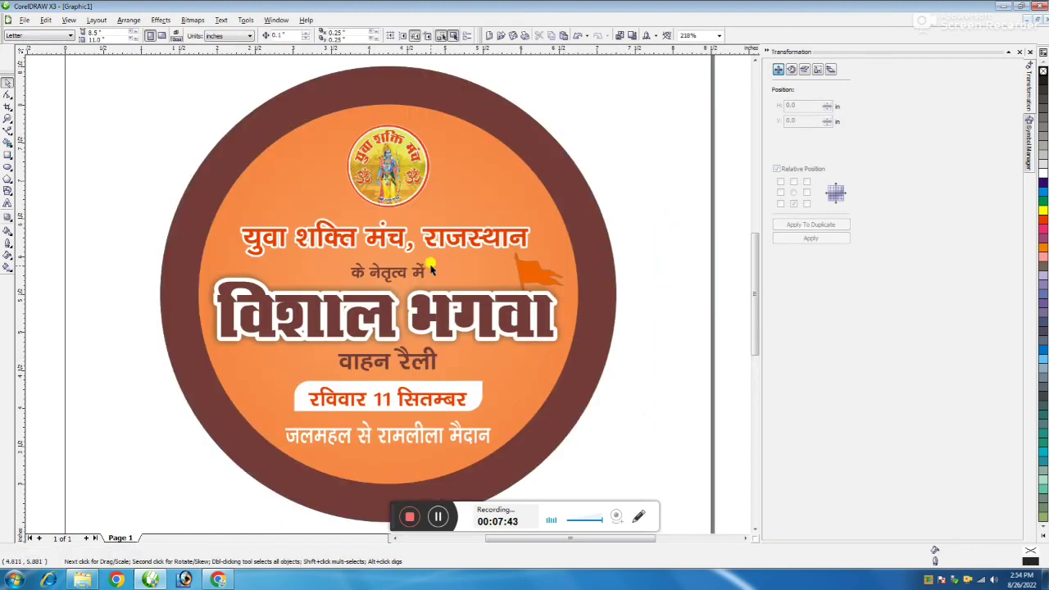
# Step: Duplicate the badge group and place the copy level with the original, just to its right
pyautogui.click(554, 218)
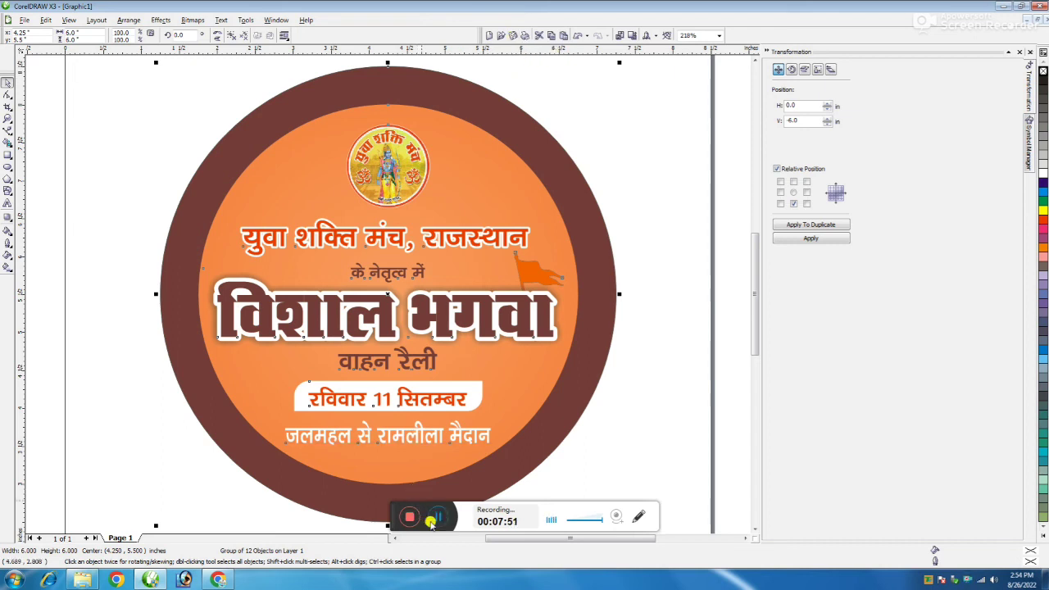
pyautogui.hotkey('shift', 'F4')
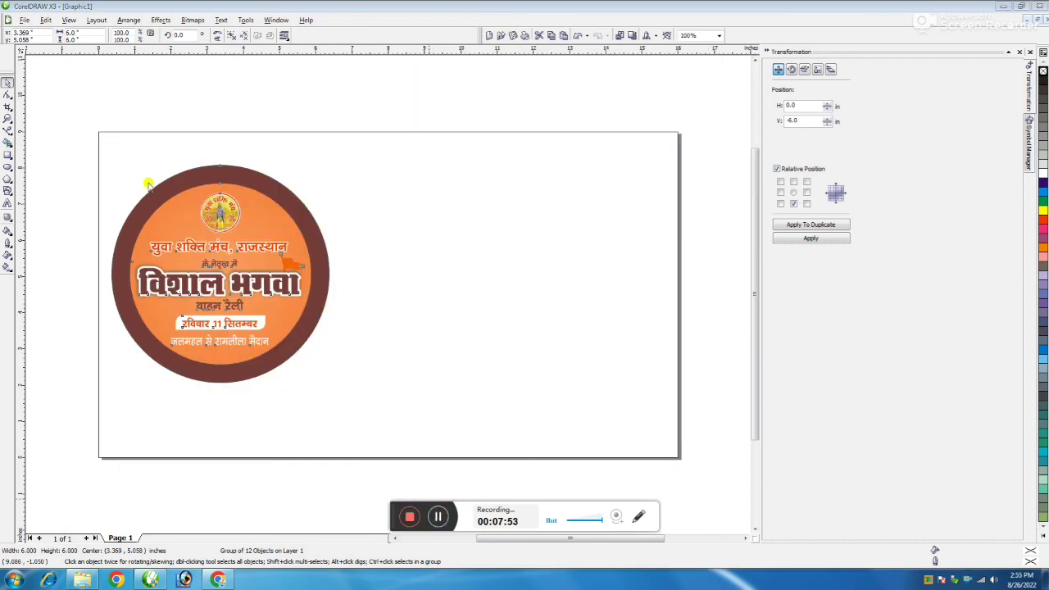
pyautogui.moveTo(65, 122); pyautogui.dragTo(416, 462)
pyautogui.moveTo(217, 256); pyautogui.dragTo(444, 257)
pyautogui.click(585, 131)
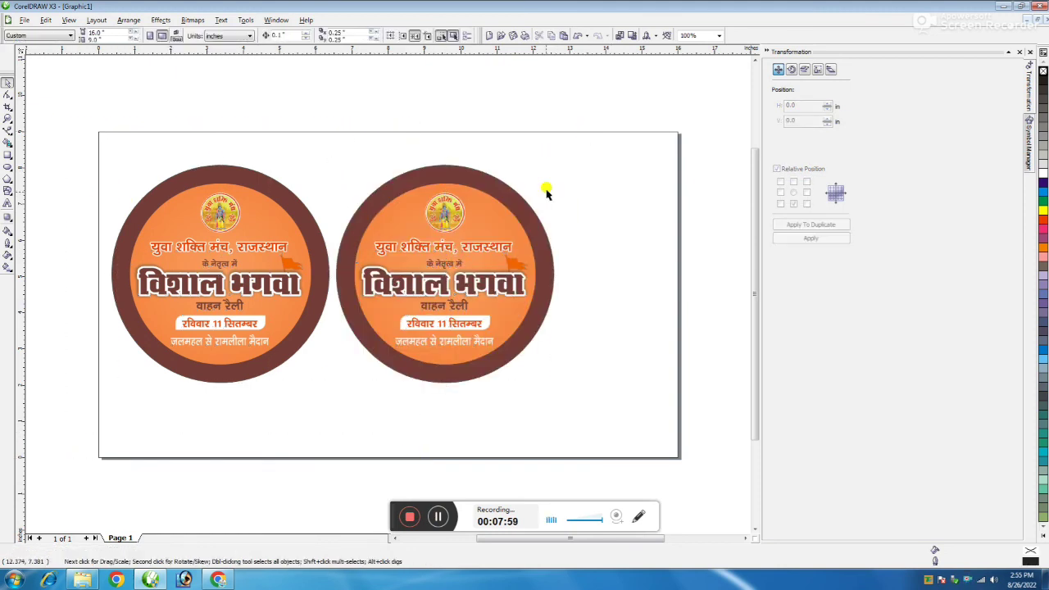
# Step: Ungroup the copied badge and fill its outer ring with Deep Yellow
pyautogui.click(532, 213)
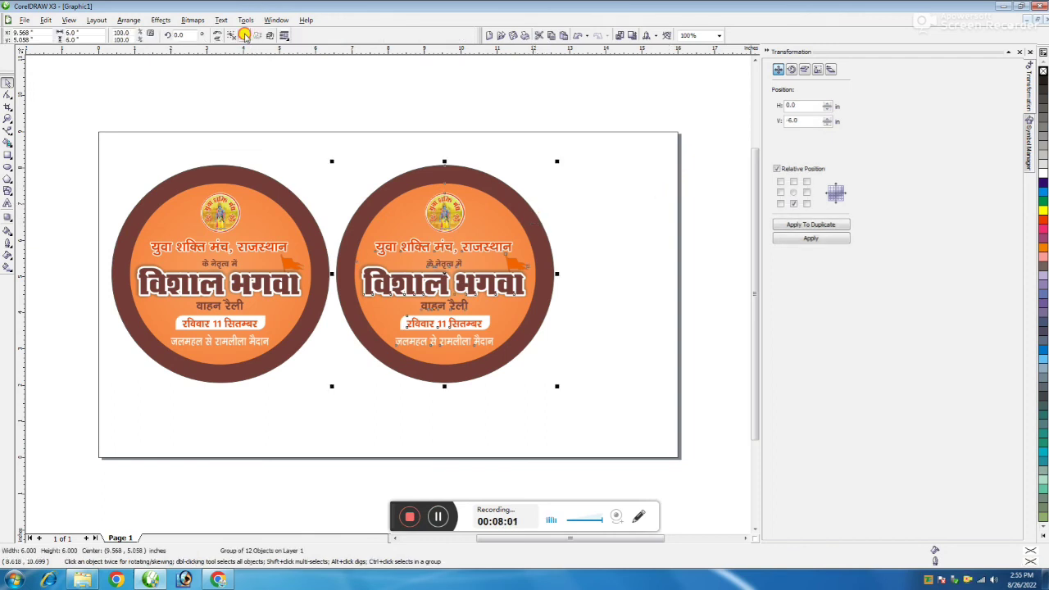
pyautogui.click(577, 141)
pyautogui.click(531, 217)
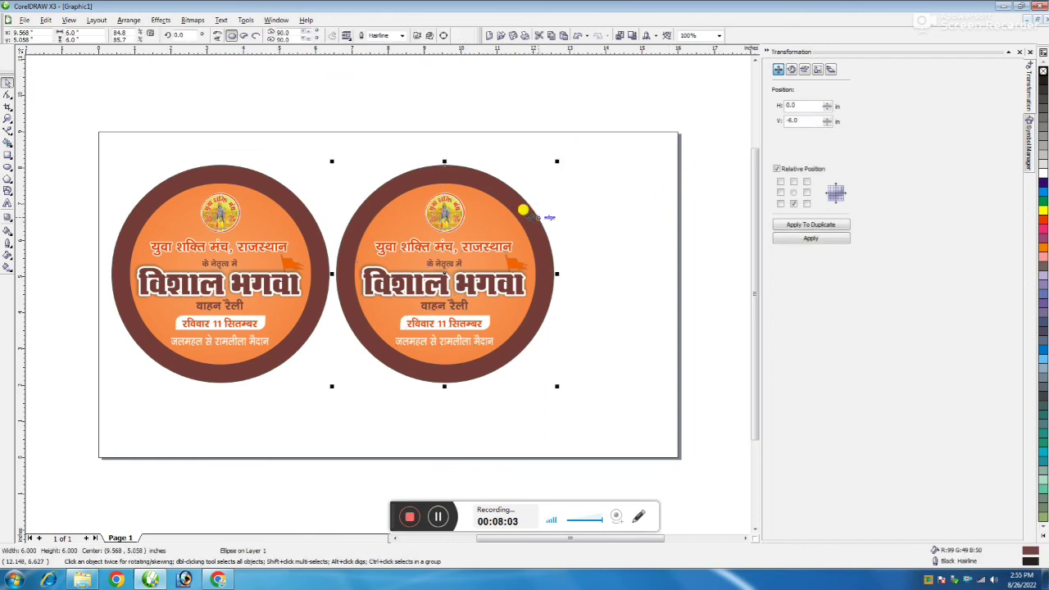
pyautogui.click(1043, 535)
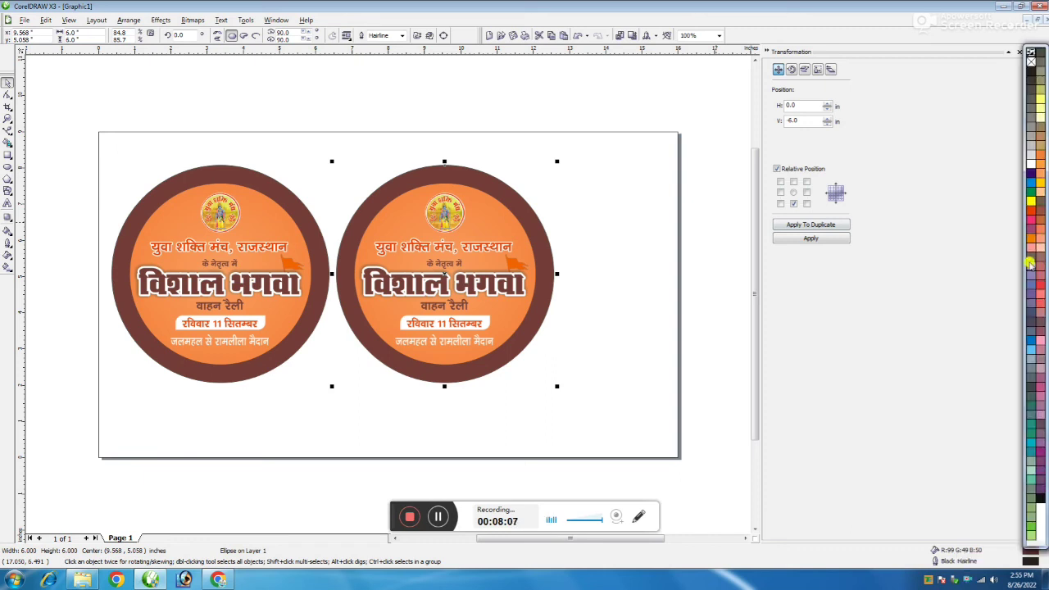
pyautogui.click(1039, 185)
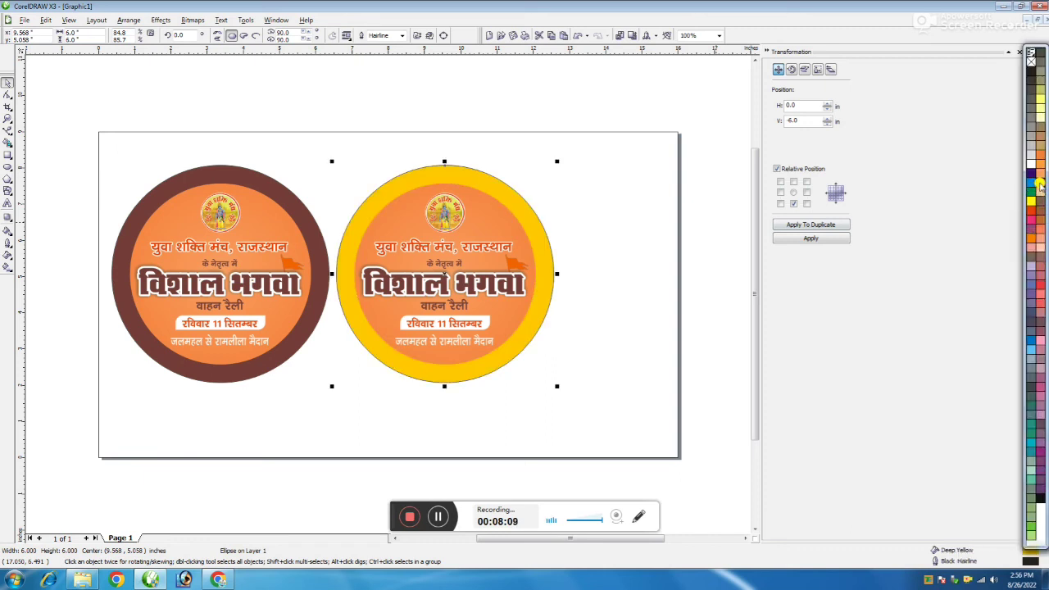
pyautogui.click(693, 282)
# Step: Replace the gradient in the copied badge's inner circle with a solid, deeper orange fill
pyautogui.click(503, 217)
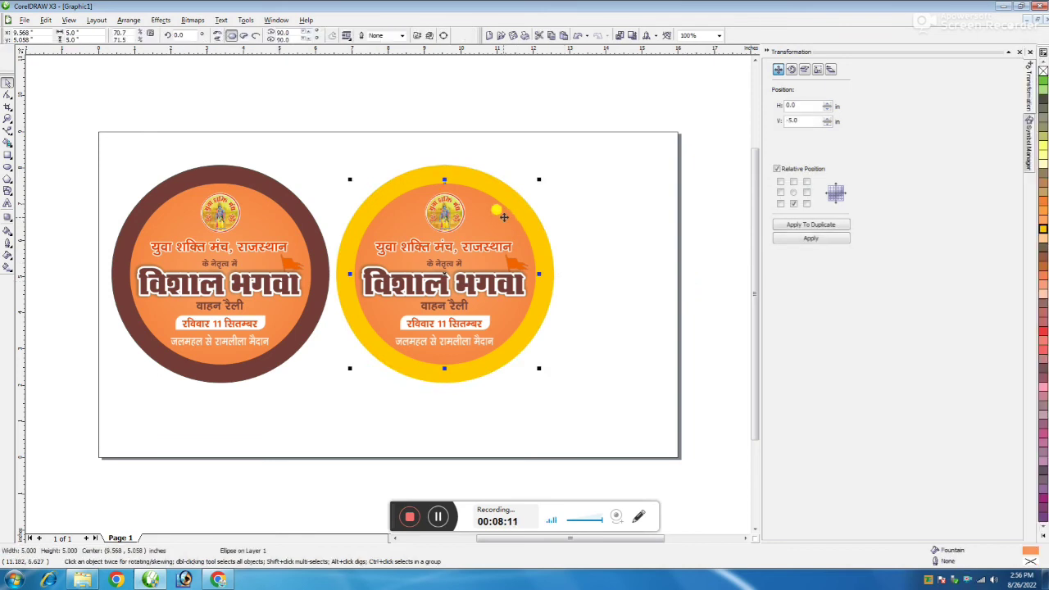
pyautogui.click(682, 261)
pyautogui.click(495, 222)
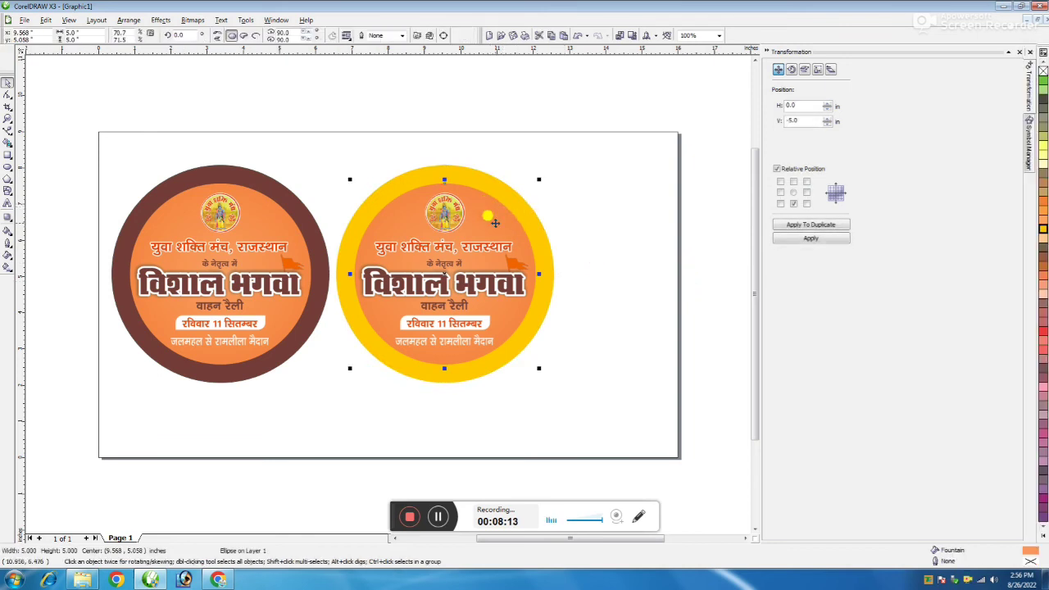
pyautogui.click(503, 216)
pyautogui.click(500, 217)
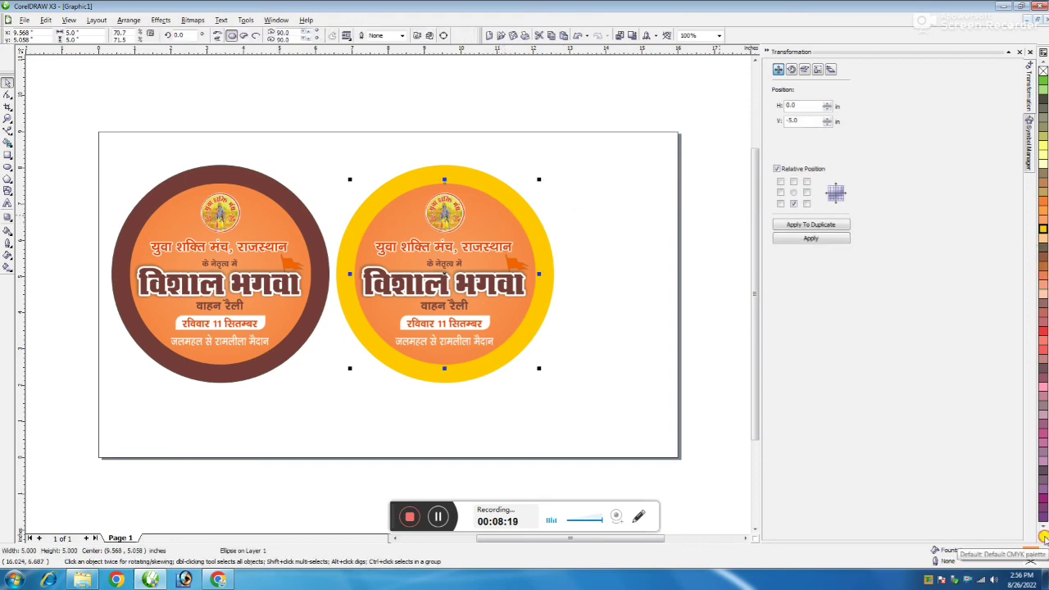
pyautogui.click(1042, 537)
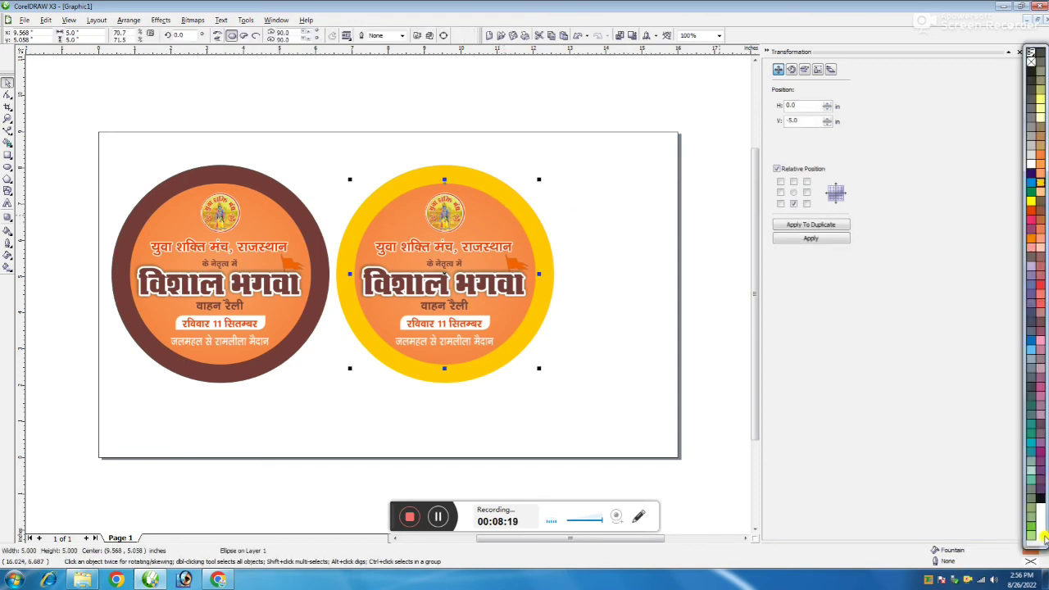
pyautogui.click(1031, 239)
pyautogui.click(681, 283)
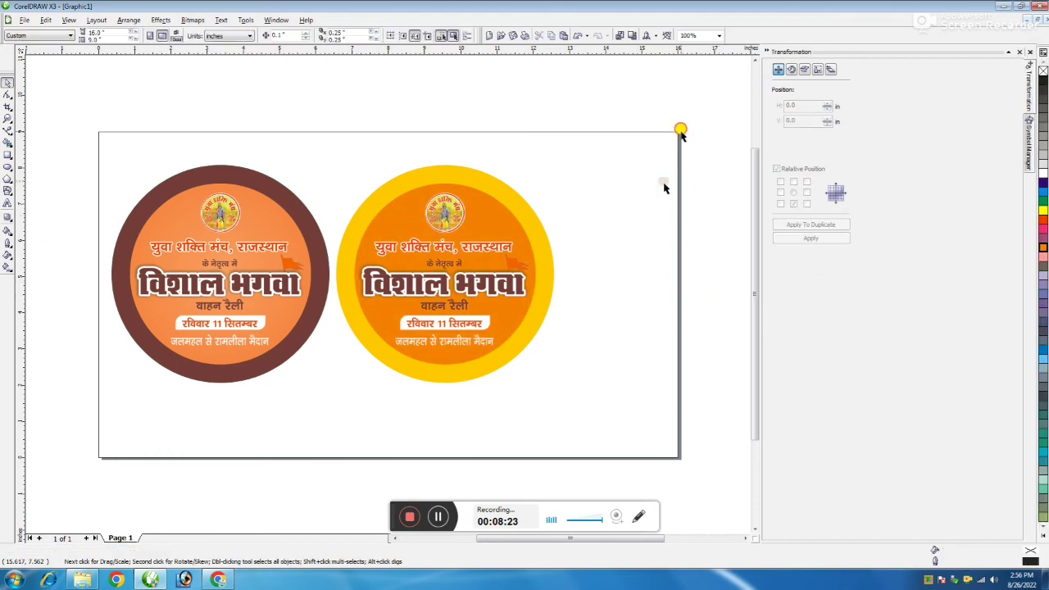
# Step: Select all objects of the yellow-ringed badge and move them down about 0.5 inches
pyautogui.moveTo(710, 117); pyautogui.dragTo(323, 435)
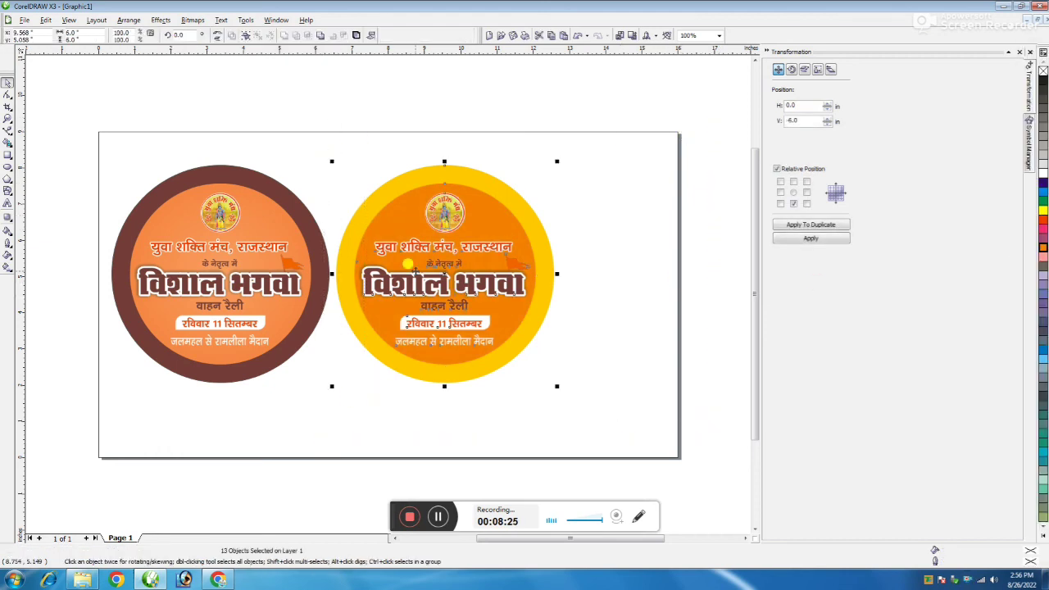
pyautogui.press('Down')
pyautogui.press('Down')
pyautogui.press('Down')
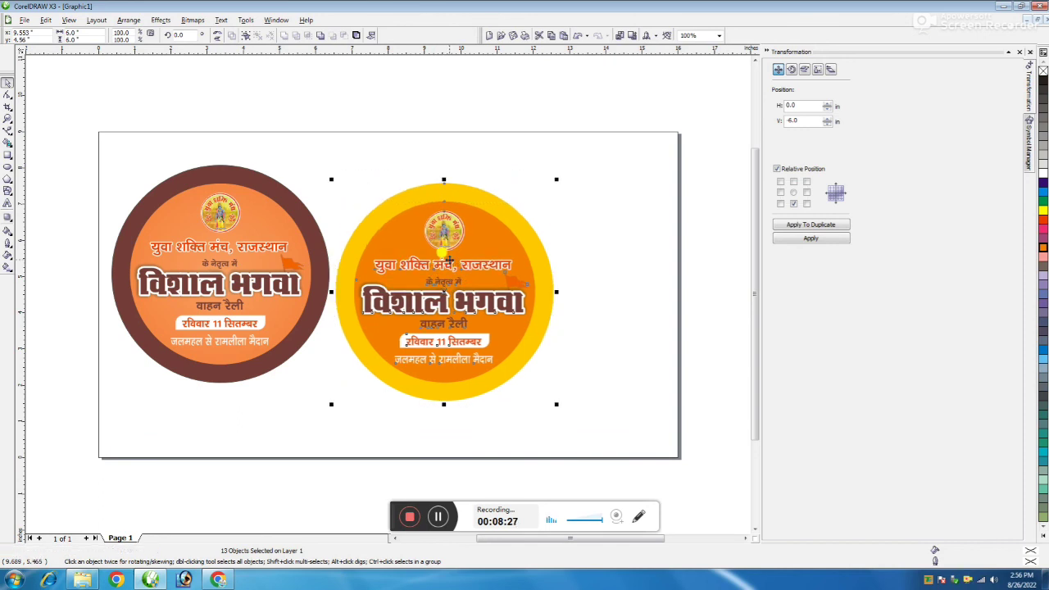
# Step: Undo a trial shift of the yellow-ringed badge, and move both badges together about 1.9 inches right, towards the page's middle
pyautogui.moveTo(469, 252); pyautogui.dragTo(692, 241)
pyautogui.hotkey('ctrl', 'z')
pyautogui.moveTo(662, 110); pyautogui.dragTo(88, 462)
pyautogui.moveTo(246, 304); pyautogui.dragTo(317, 301)
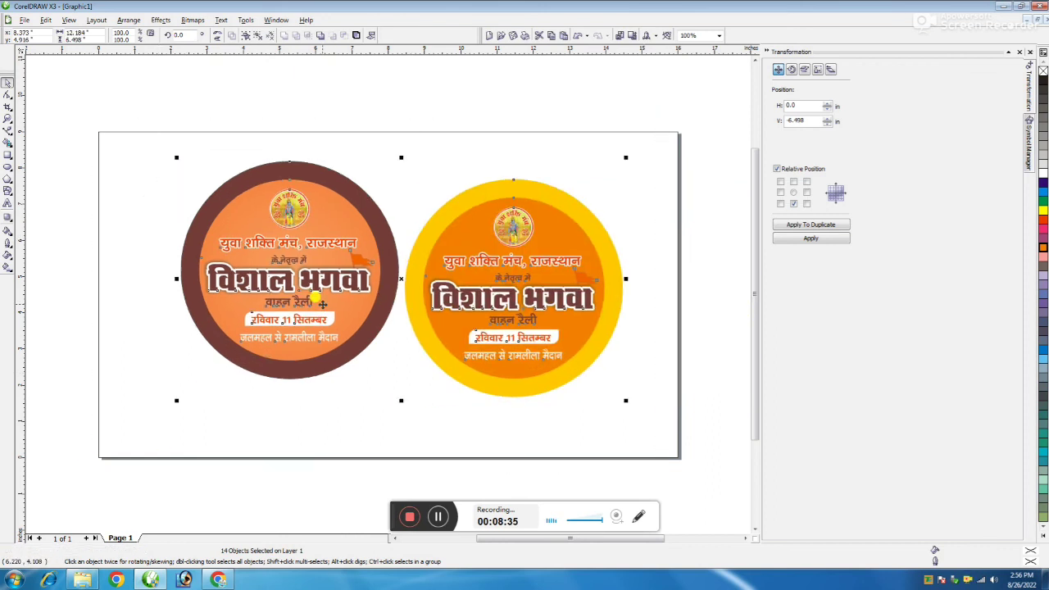